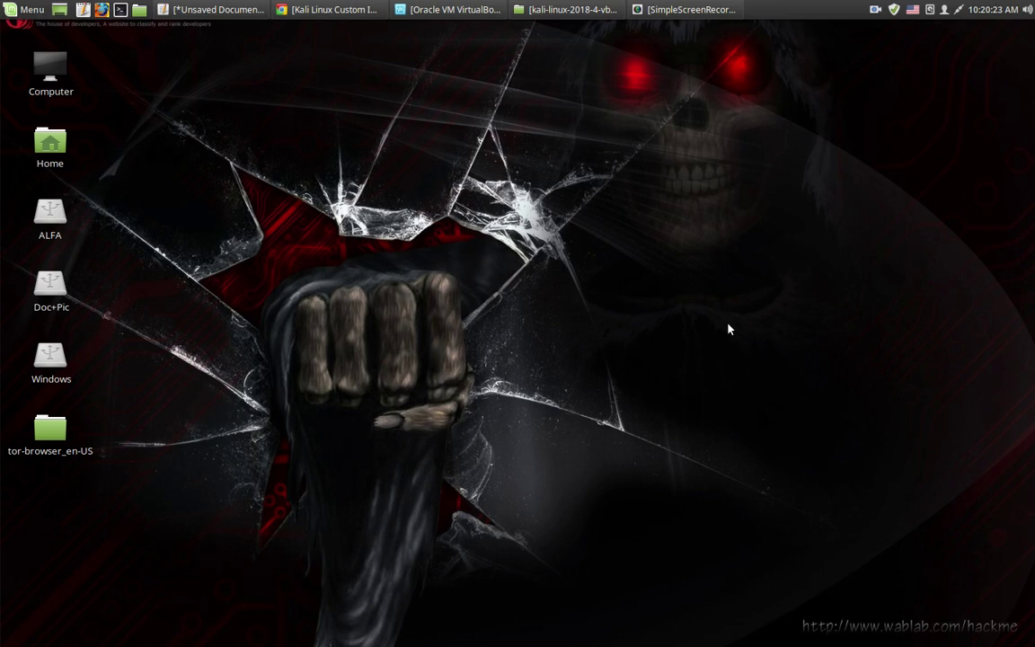
In the Kali notes document, select the words 'OVA' and 'Virtual', then hide the editor
left_click(180, 9)
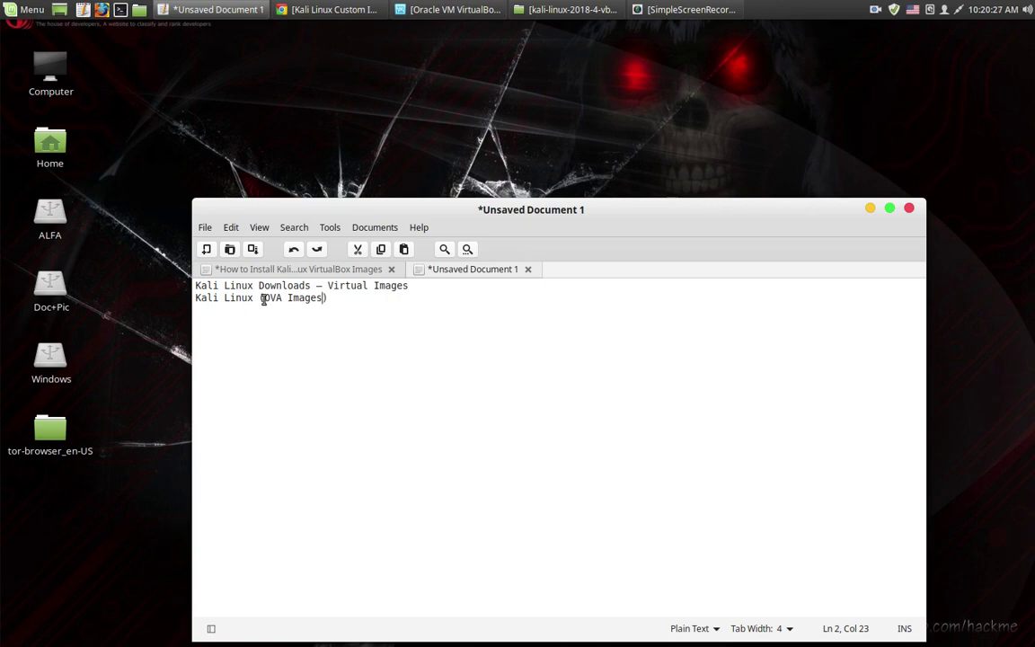
left_click_drag(264, 299, 286, 299)
mouse_move(328, 285)
left_mouse_down()
mouse_move(416, 286)
mouse_move(336, 292)
left_mouse_up()
key("shift+Left")
key("shift+Left")
key("shift+Left")
key("shift+Left")
key("shift+Left")
key("shift+Left")
key("shift+Left")
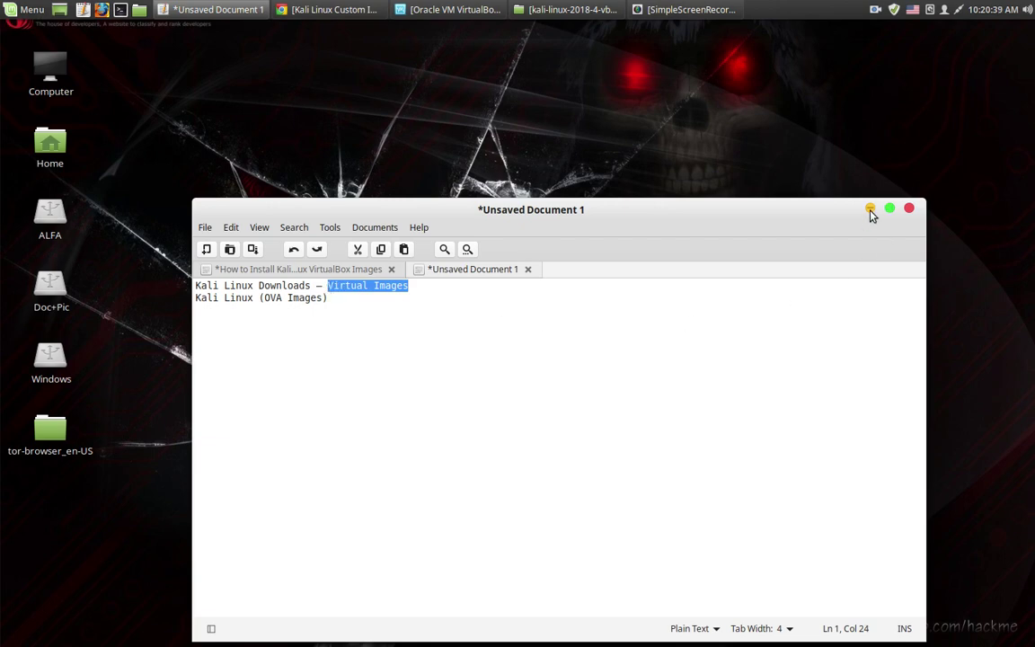
left_click(870, 210)
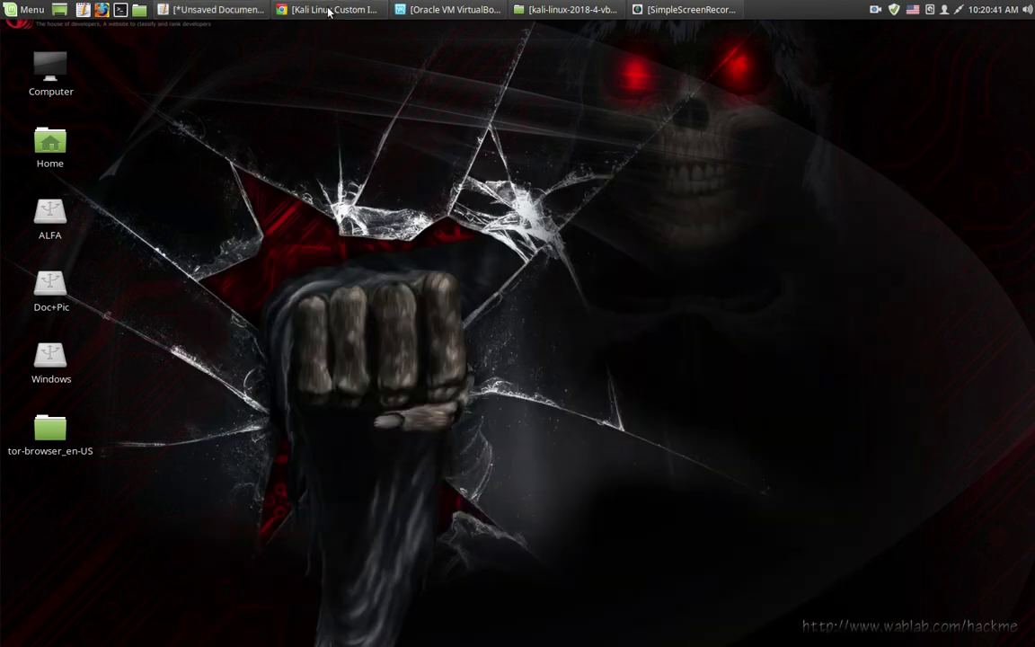
Look over the Kali Linux image download page, then show the desktop
left_click(298, 11)
scroll(238, 355, "up", 10)
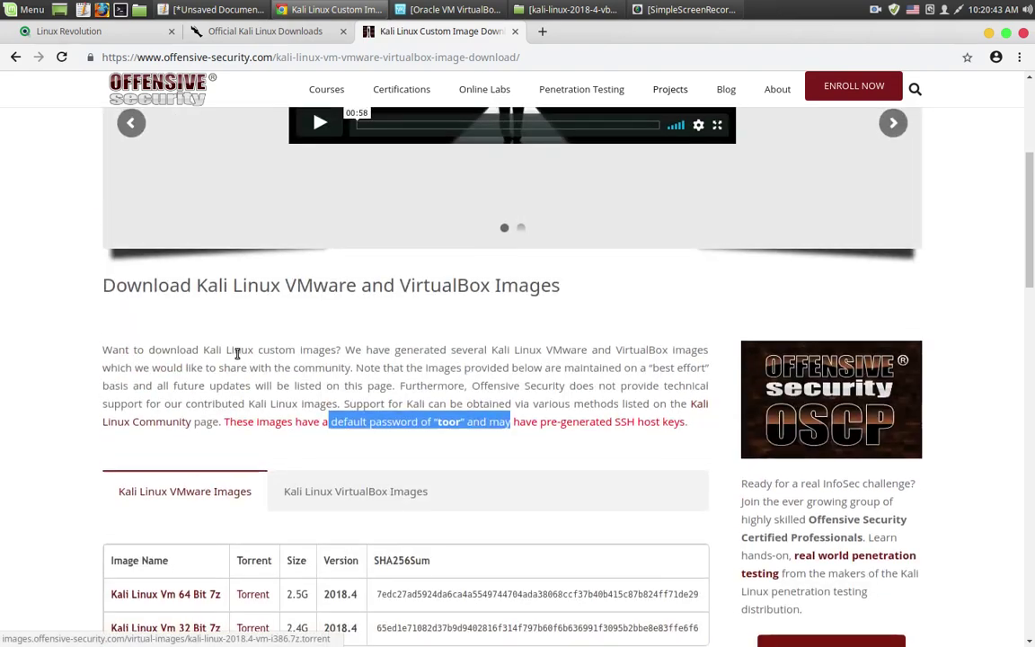
scroll(239, 358, "down", 9)
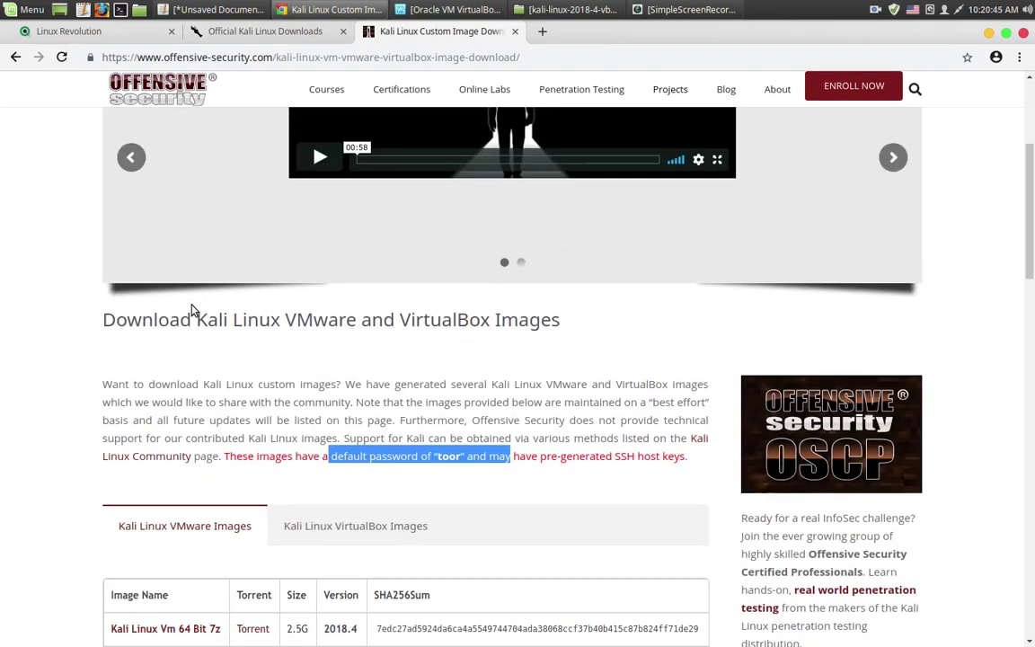
scroll(177, 330, "down", 1)
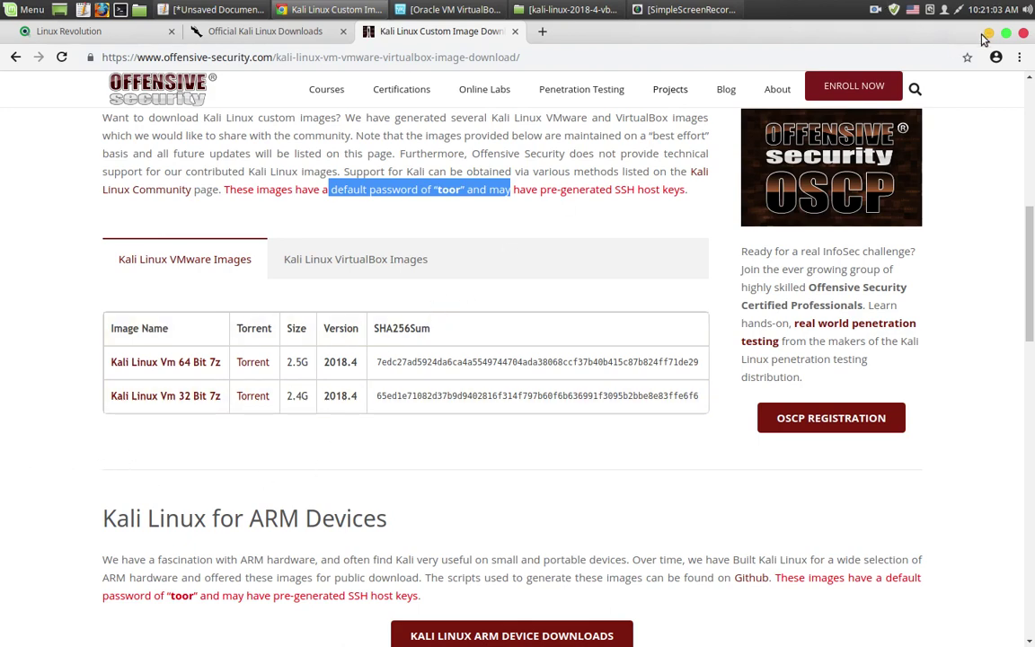
key("ctrl+alt+d")
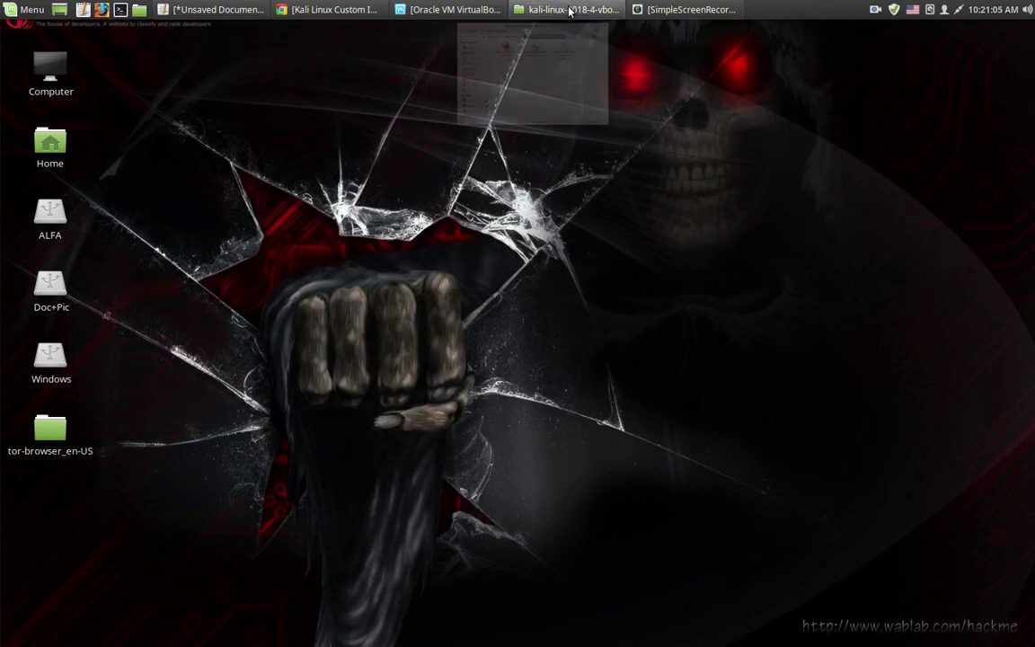
Restore and minimize the Kali OVA folder, then show VirtualBox Manager
left_click(583, 9)
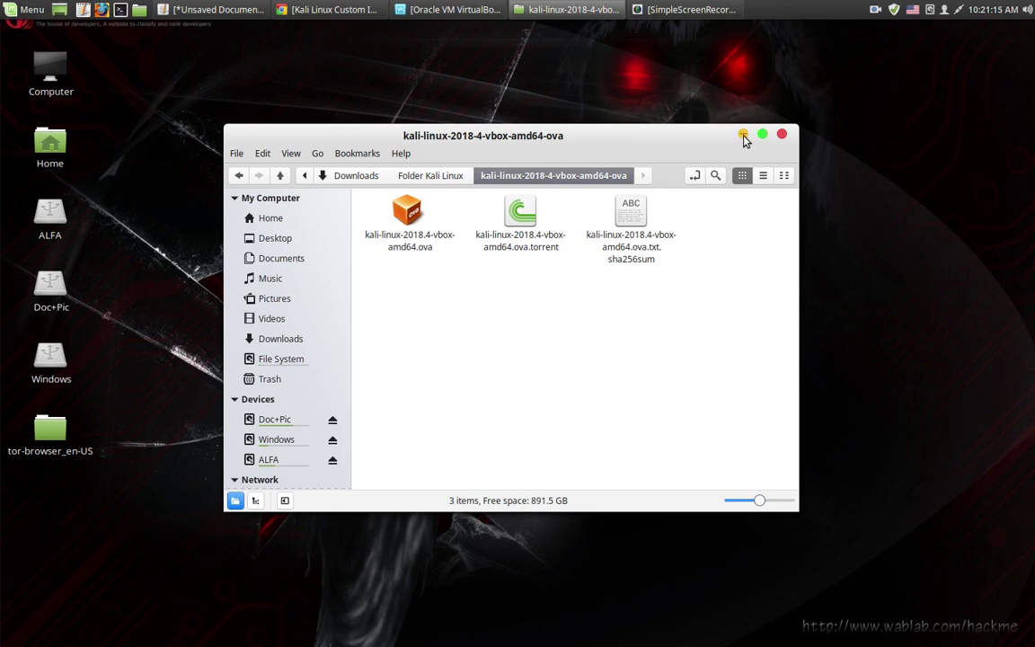
left_click(744, 135)
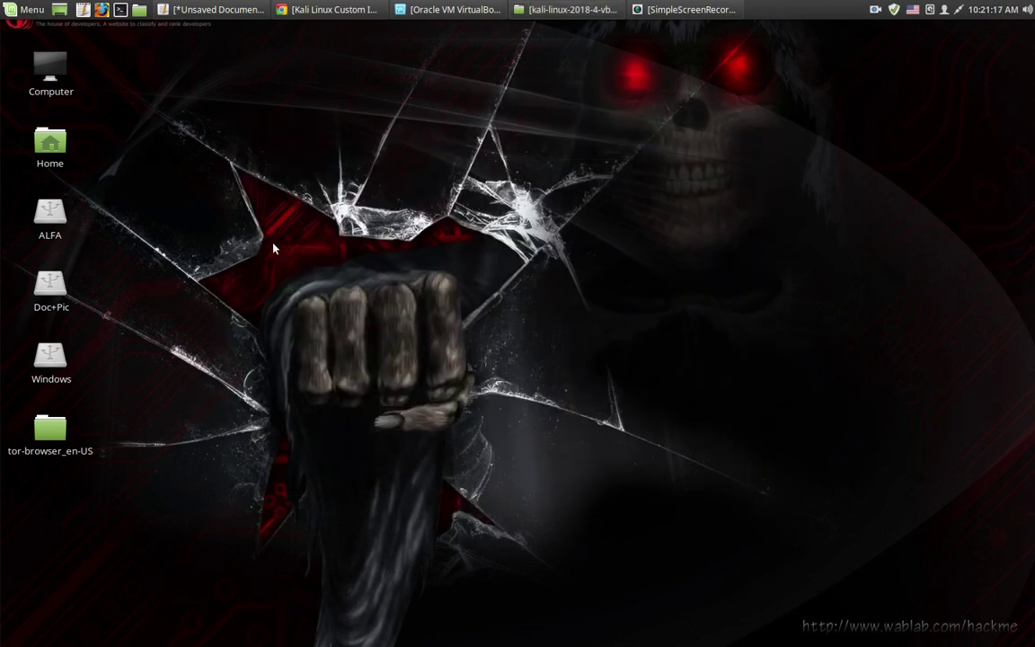
left_click(415, 10)
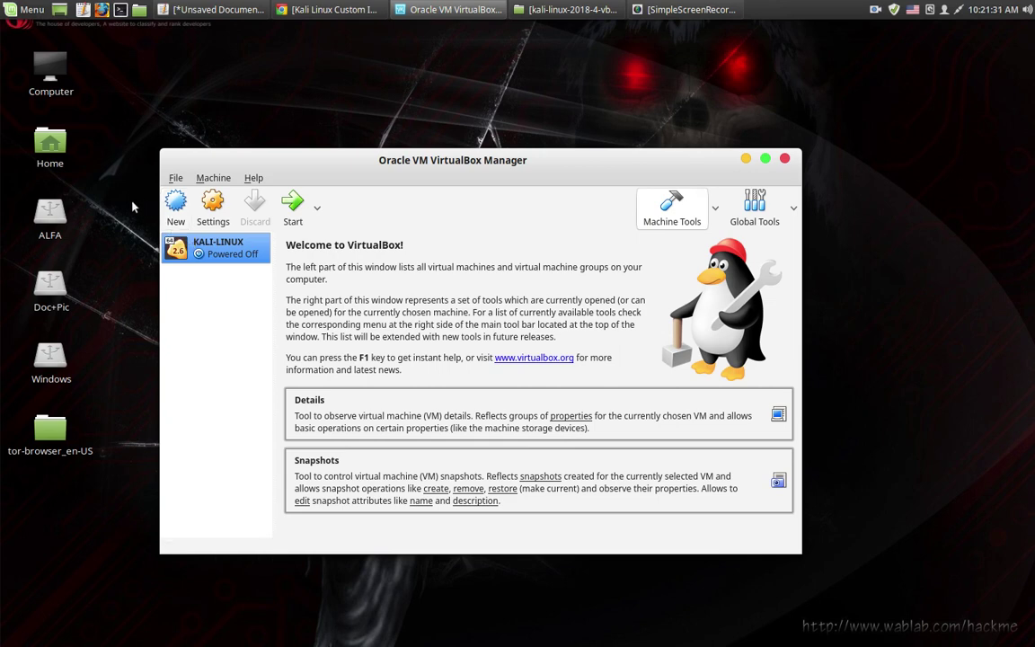
Import Appliance: choose kali-linux-2018.4-vbox-amd64.ova from Downloads/Folder Kali Linux/kali-linux-2018-4-vbox-amd64-ova
left_click(174, 178)
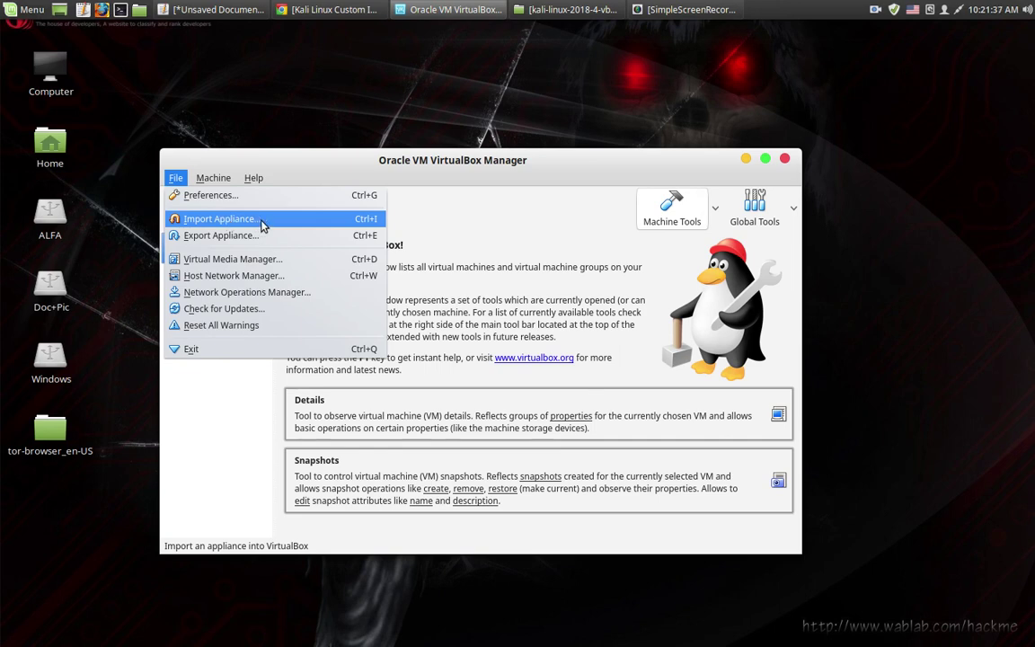
left_click(263, 224)
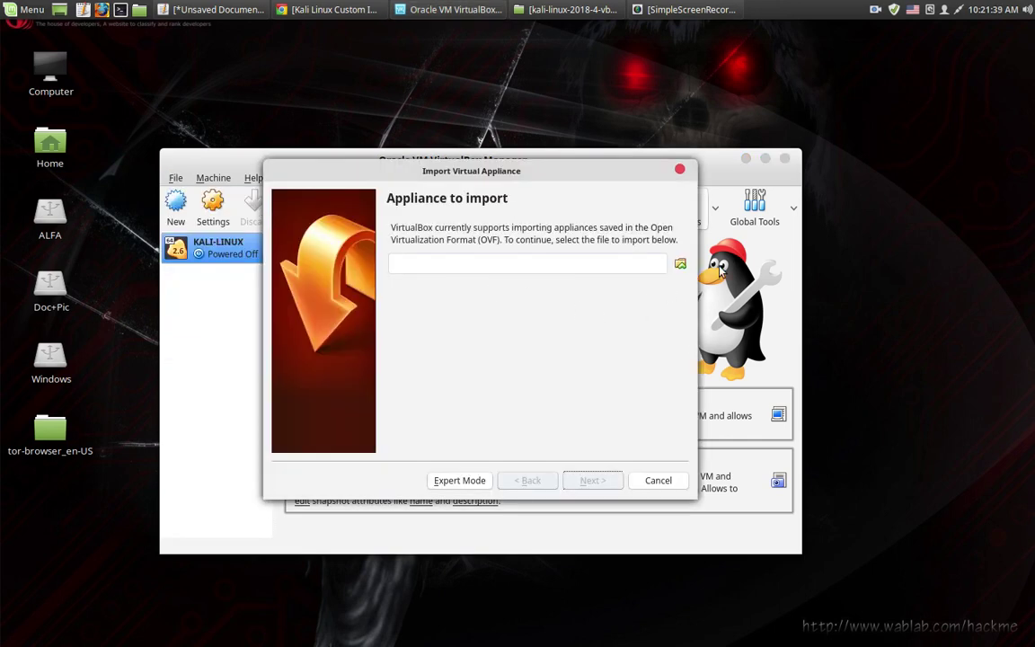
left_click(680, 264)
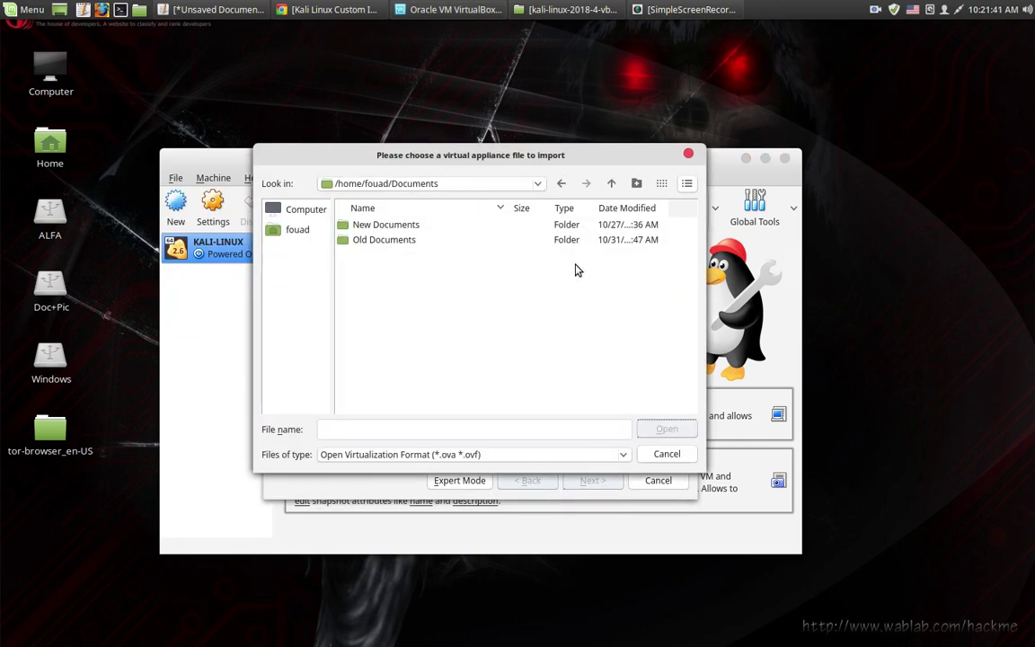
left_click(287, 228)
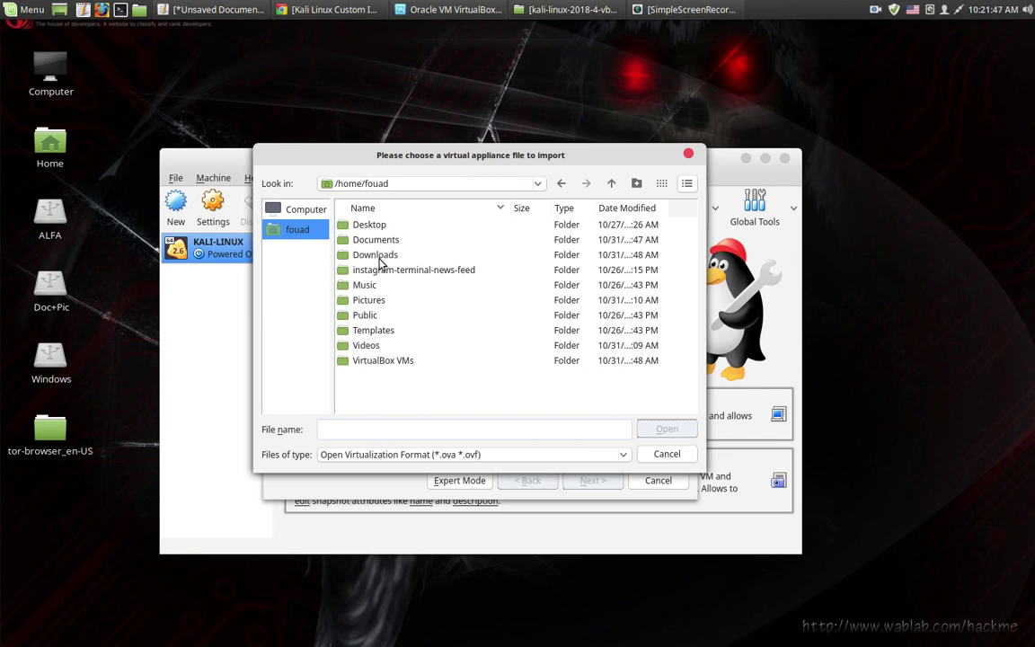
double_click(379, 255)
double_click(383, 229)
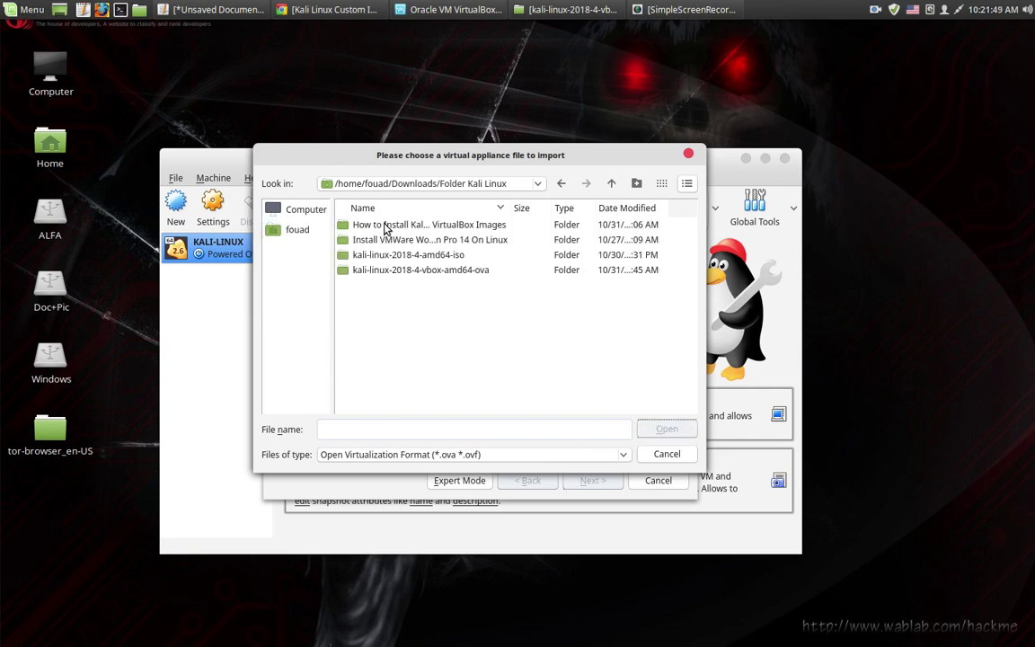
double_click(465, 272)
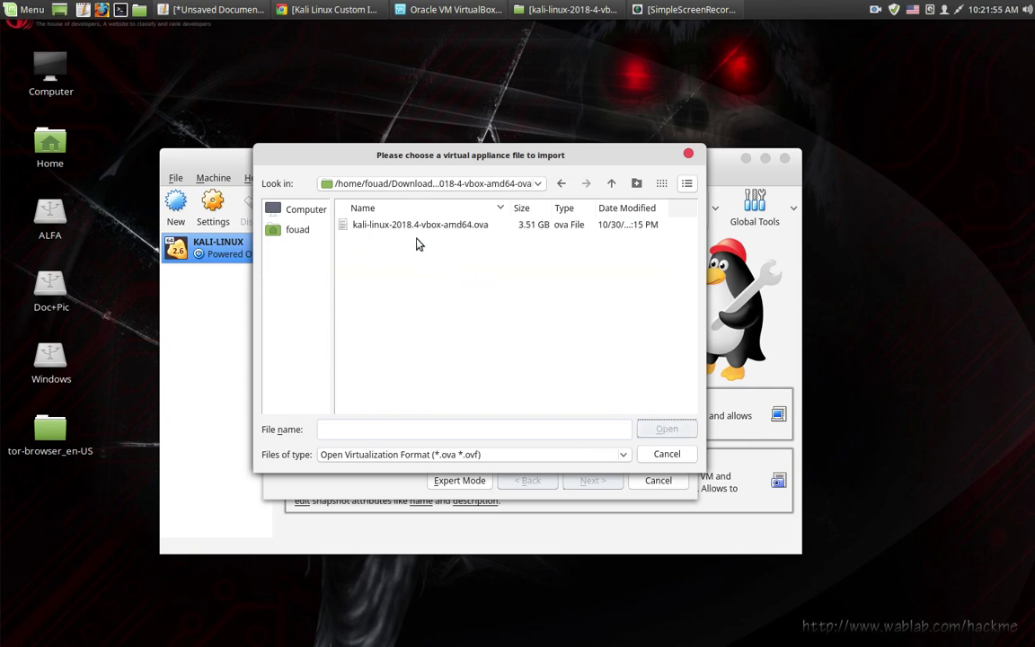
left_click(427, 226)
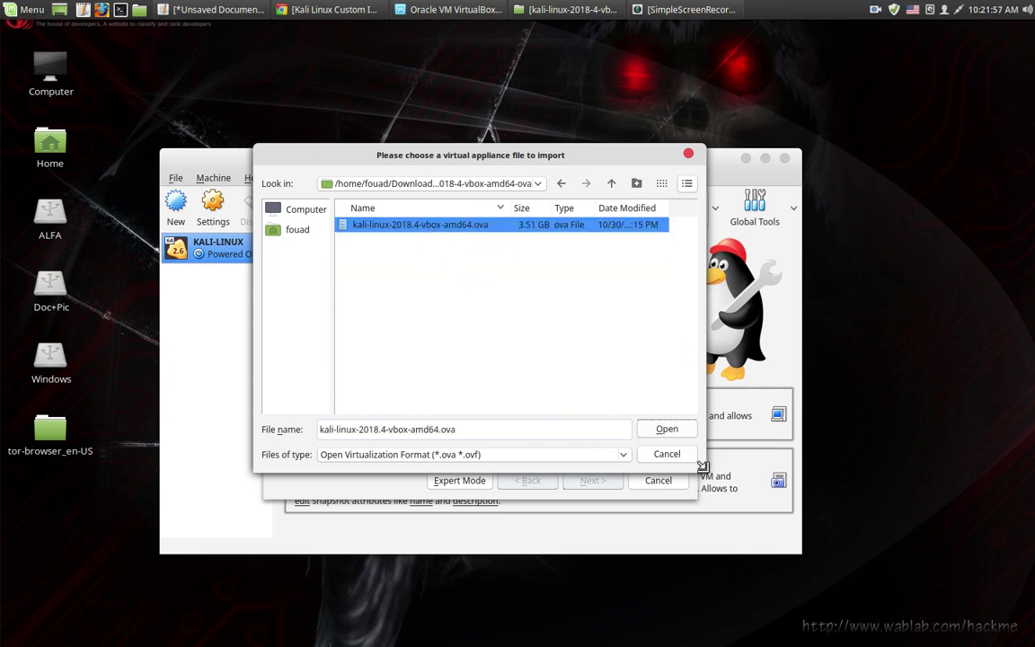
left_click(667, 429)
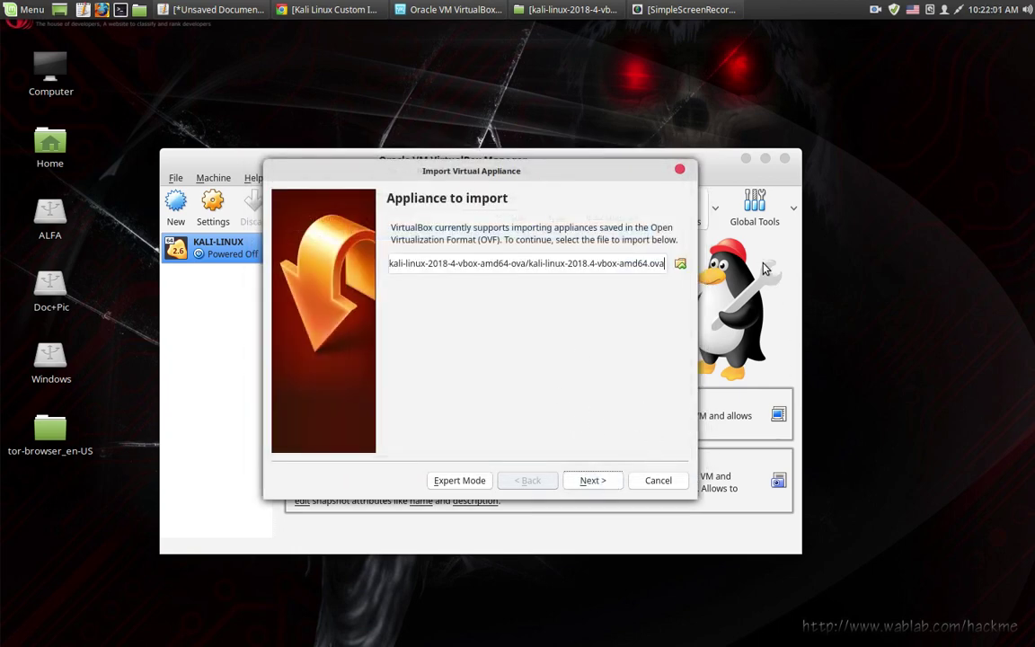
Continue to the appliance settings page and scroll through it
left_click(597, 481)
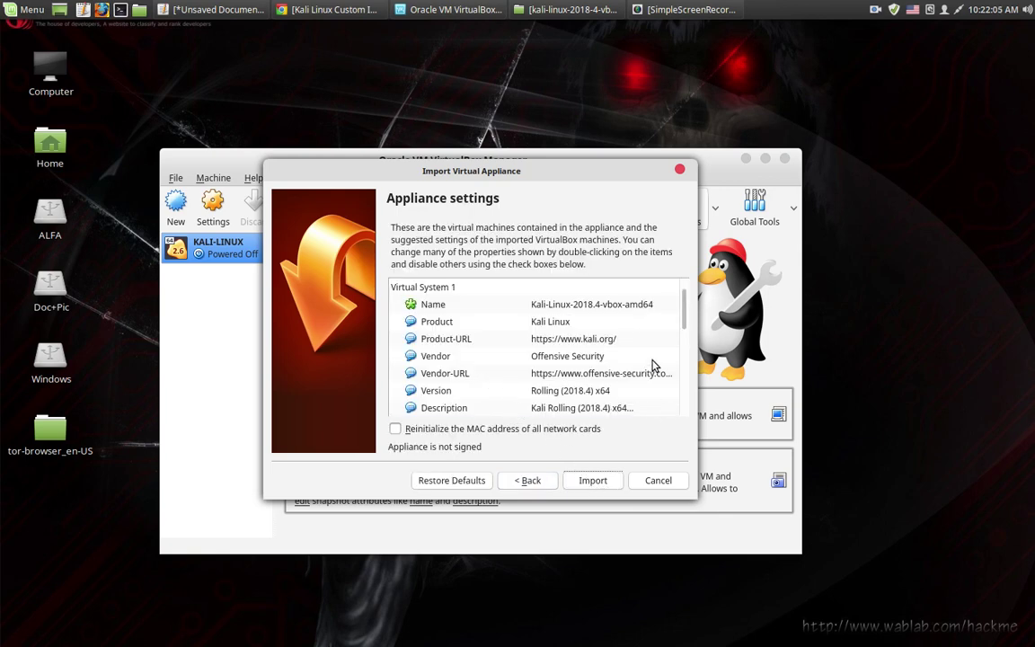
scroll(520, 405, "down", 2)
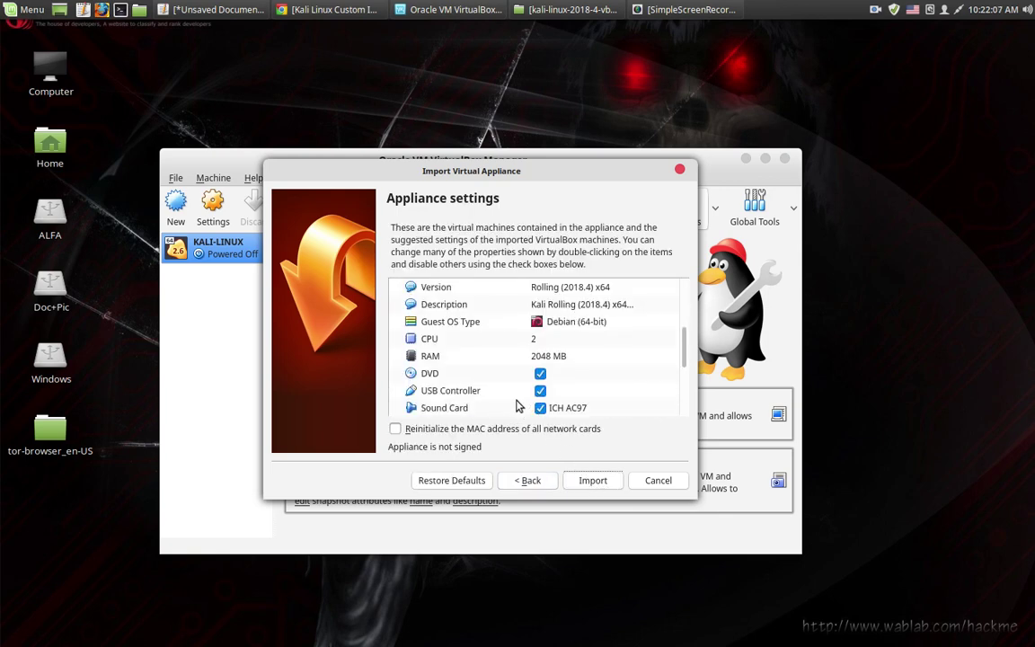
scroll(517, 407, "up", 1)
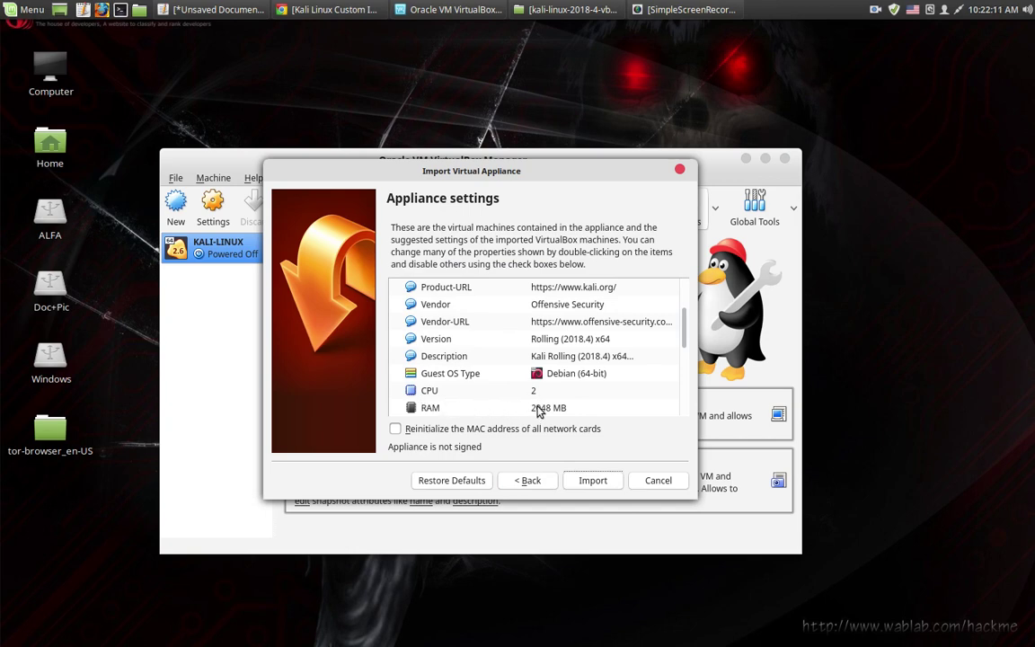
scroll(536, 419, "down", 1)
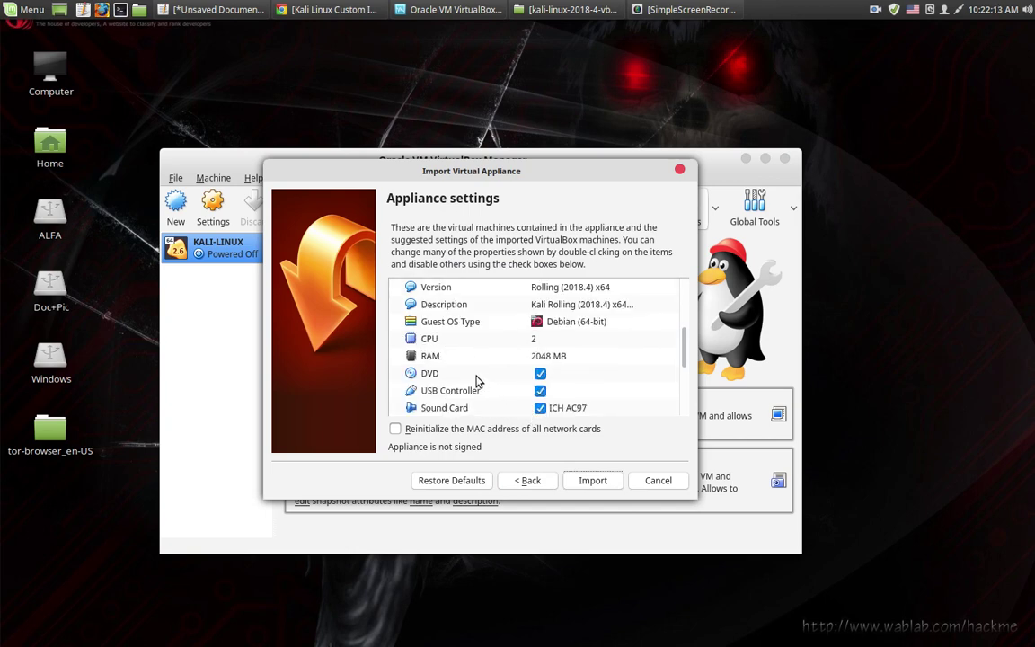
Change the appliance's RAM from 2048 MB to 4048 MB
left_click(431, 358)
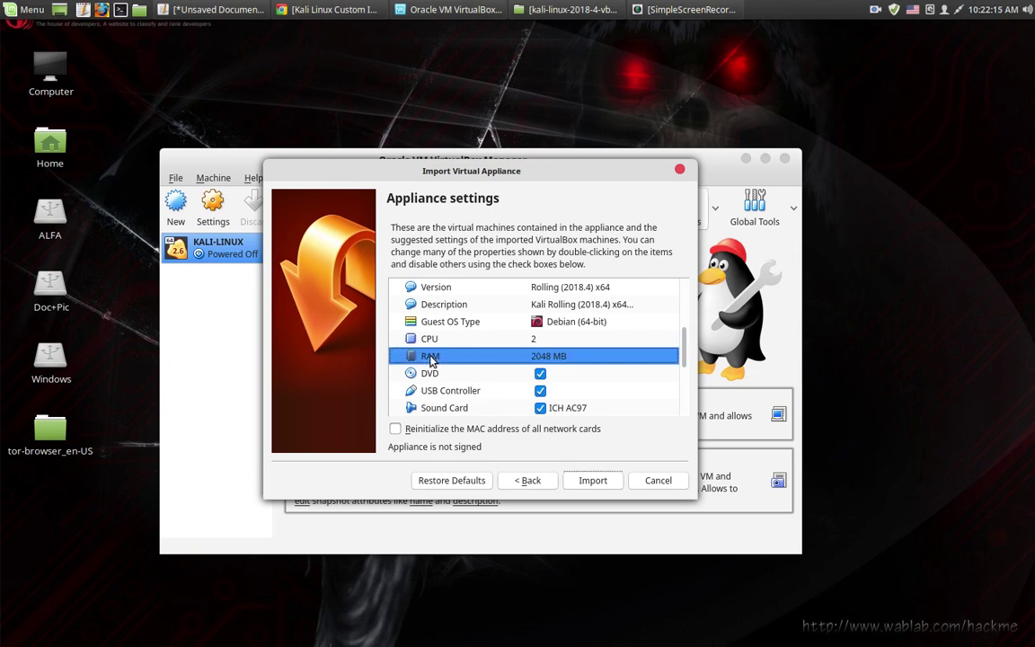
double_click(539, 357)
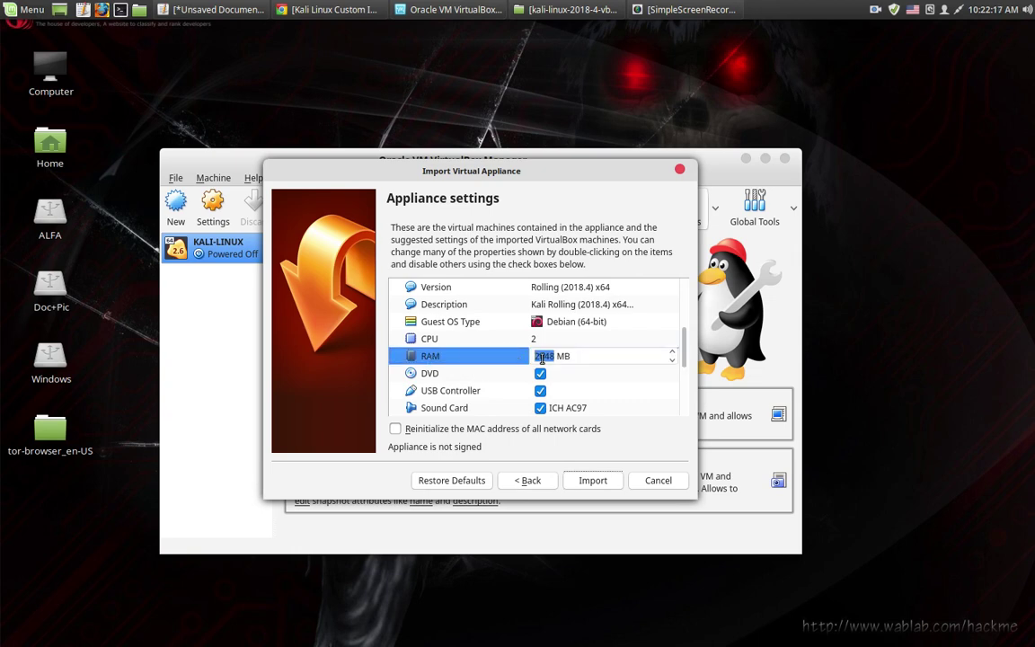
left_click(540, 357)
key("BackSpace")
type("4")
left_click(650, 392)
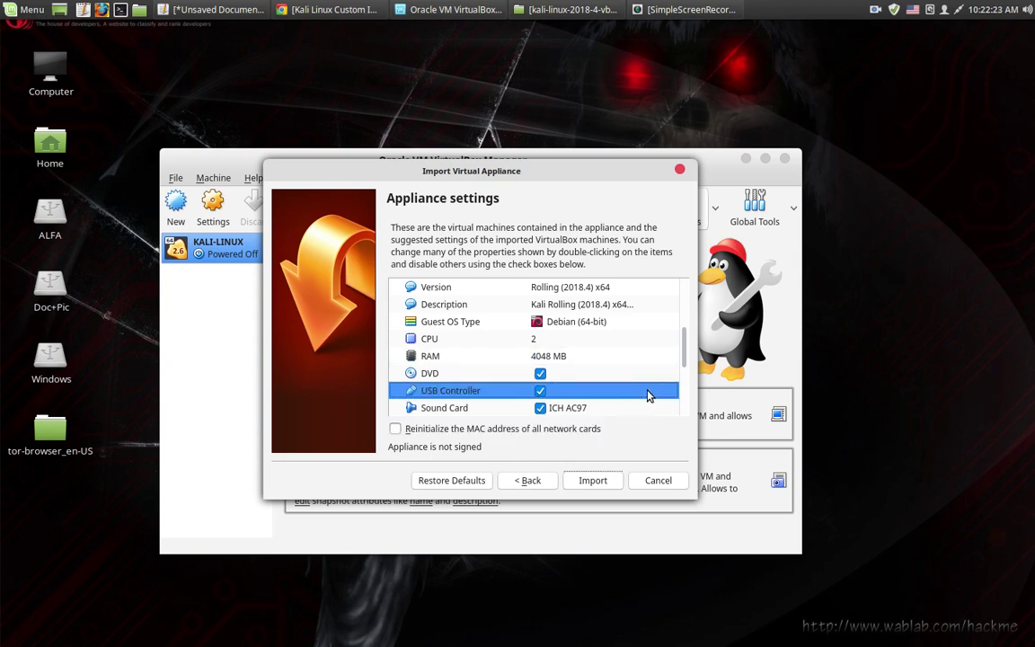
Scroll through the appliance settings to review them
scroll(554, 404, "up", 1)
scroll(555, 405, "down", 3)
scroll(550, 400, "up", 4)
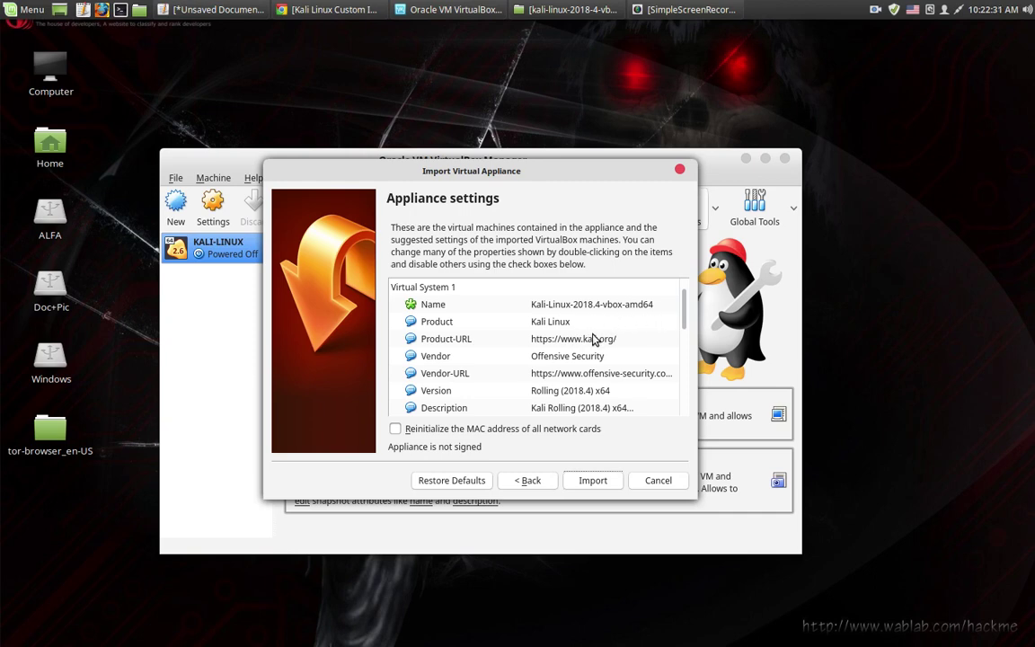
scroll(573, 357, "down", 1)
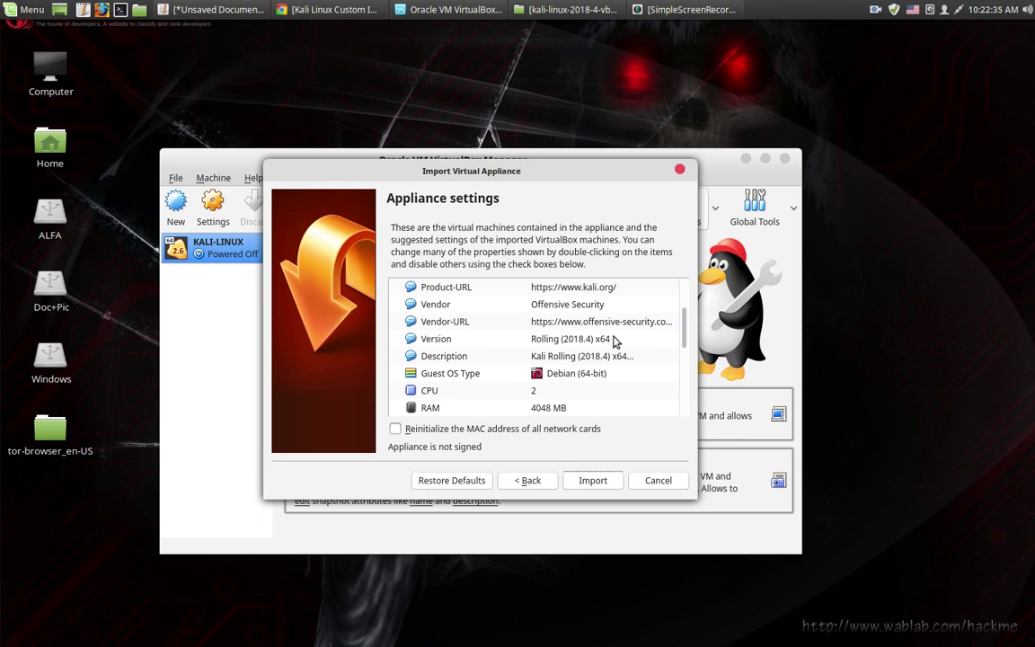
scroll(617, 341, "down", 1)
scroll(615, 342, "down", 1)
scroll(610, 344, "up", 1)
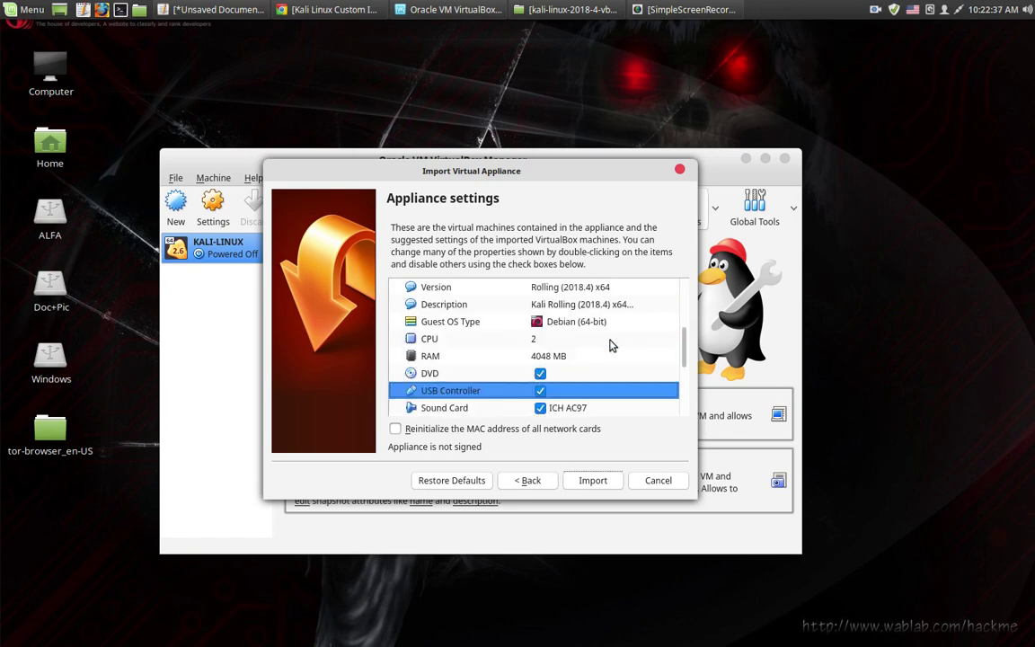
scroll(610, 345, "down", 2)
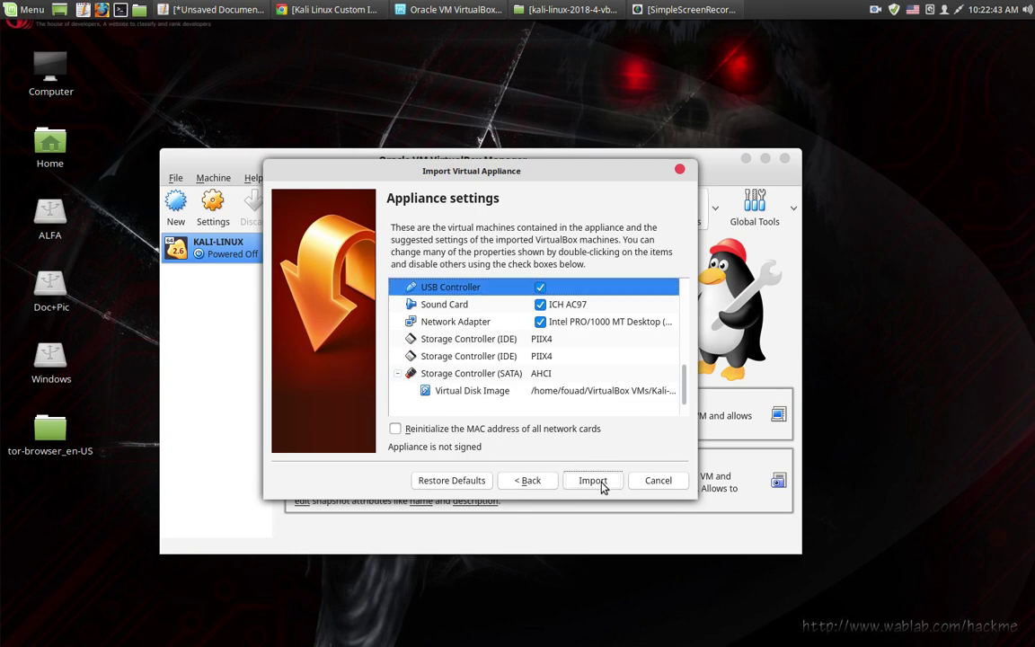
Import the Kali appliance with these settings and let it finish
left_click(600, 483)
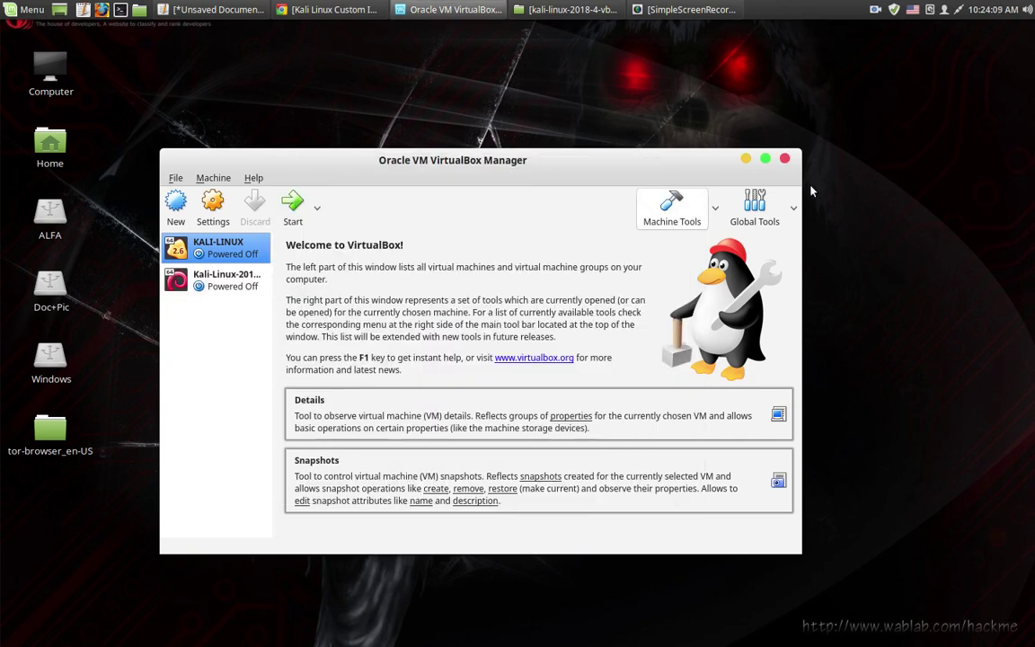
Start the imported Kali VM maximized, boot the GRUB entry, and dismiss both notification bars
left_click(232, 285)
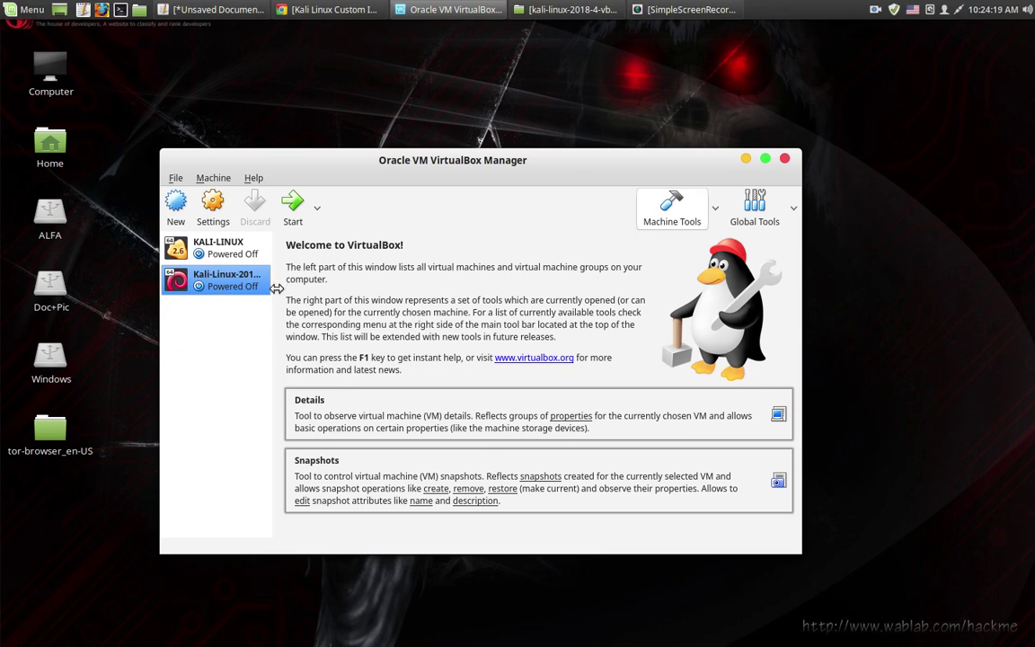
left_click(293, 216)
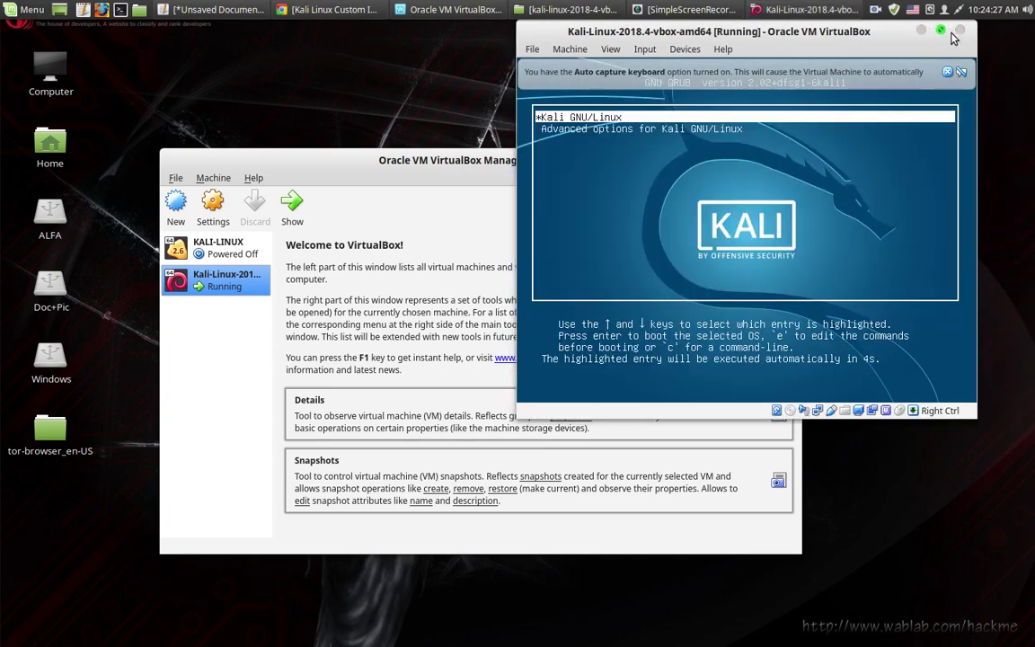
double_click(847, 35)
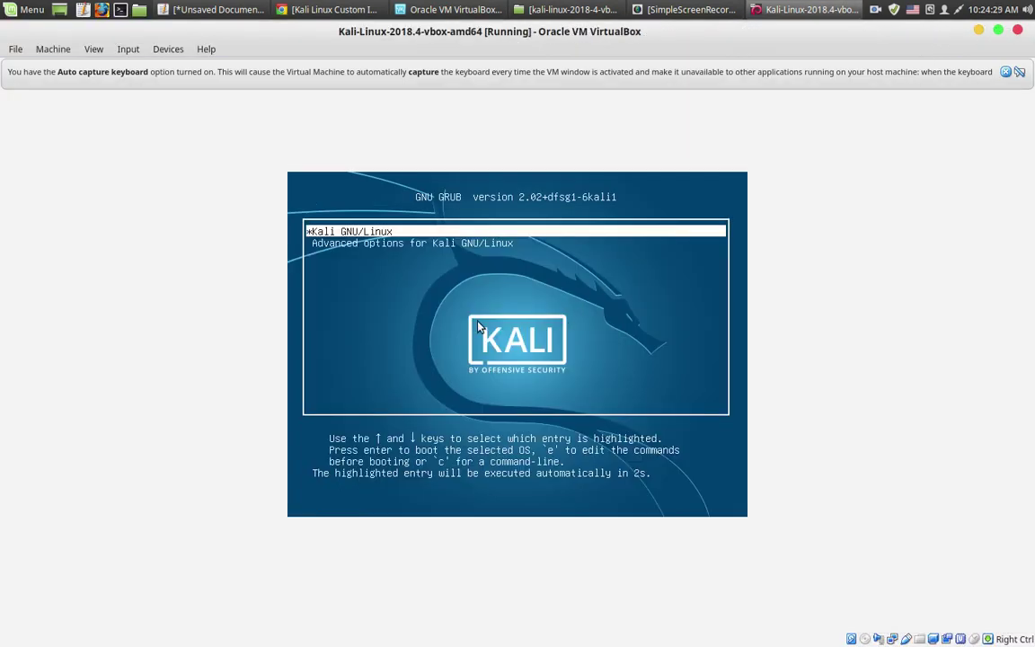
key("Return")
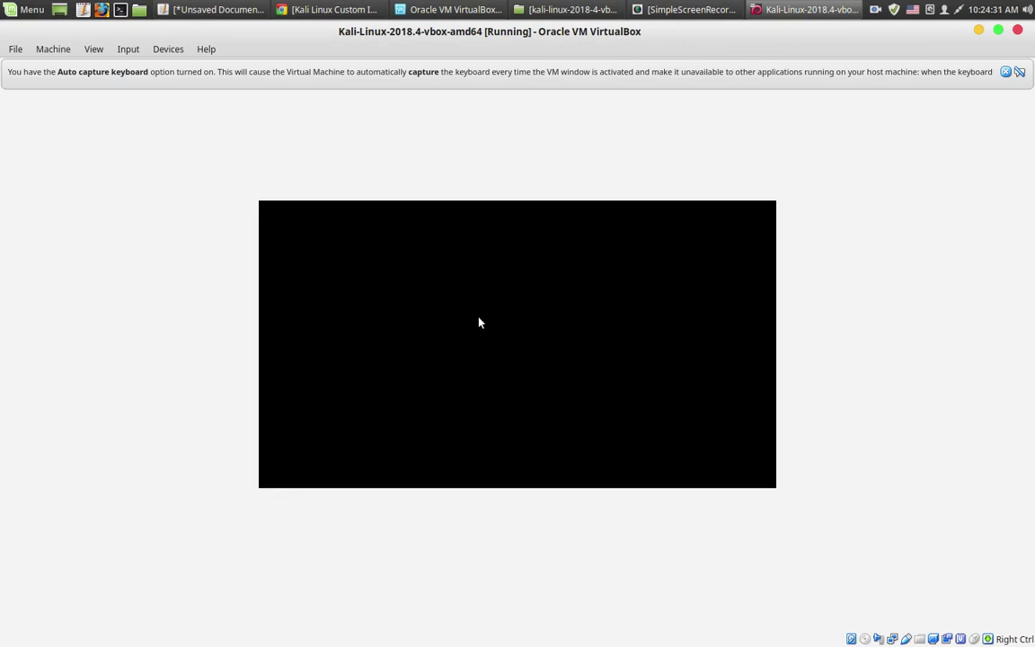
left_click(1007, 72)
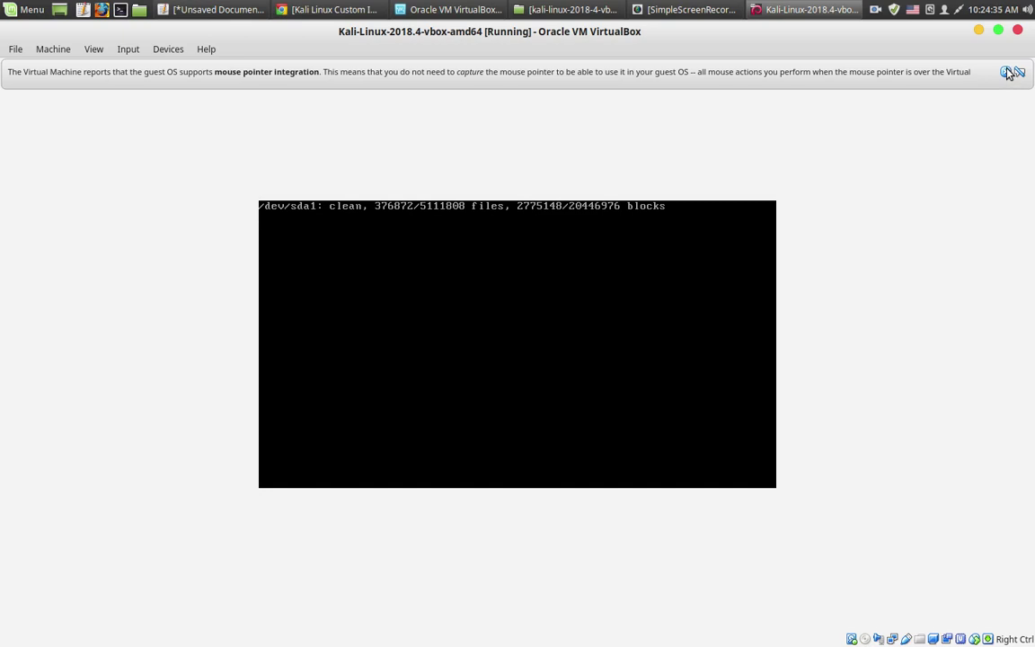
left_click(1008, 72)
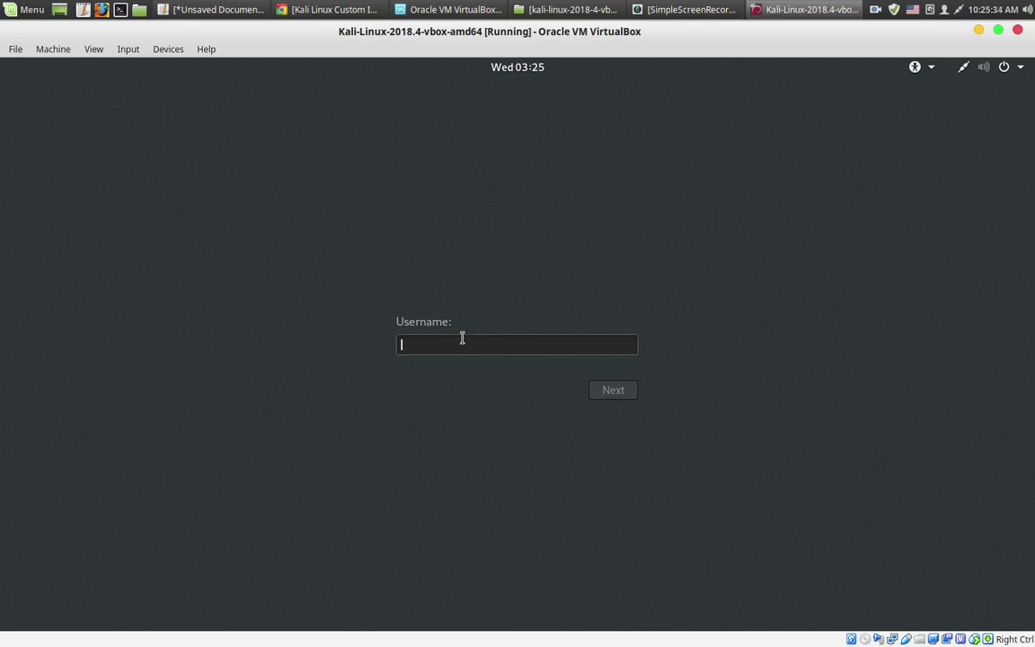
Enter root as the Kali login username, then bring the Kali download page forward
type("R")
key("BackSpace")
type("root")
key("Return")
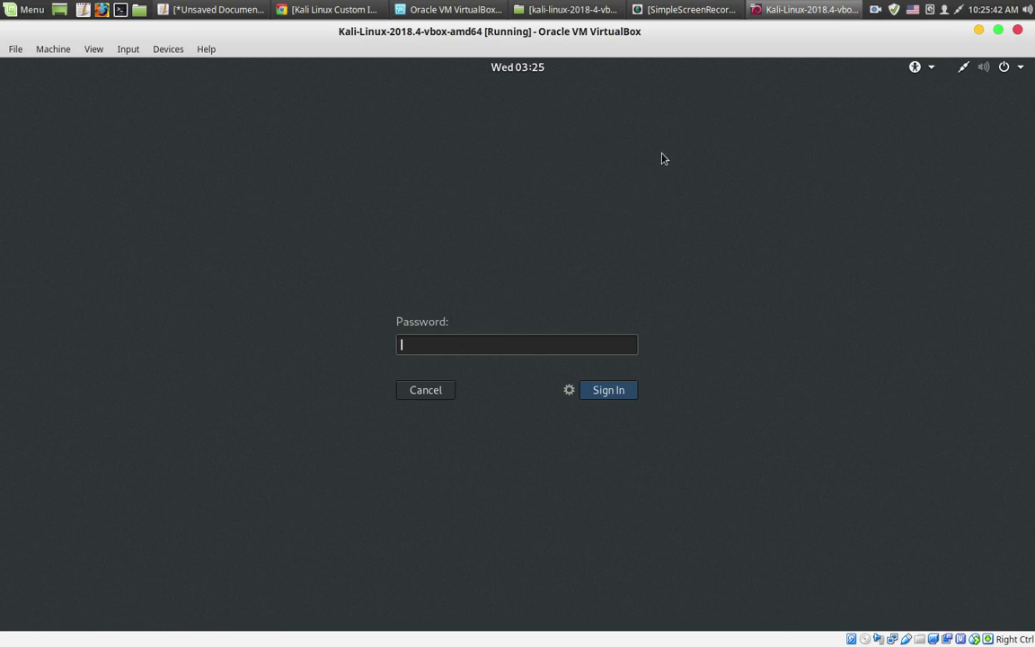
left_click(330, 12)
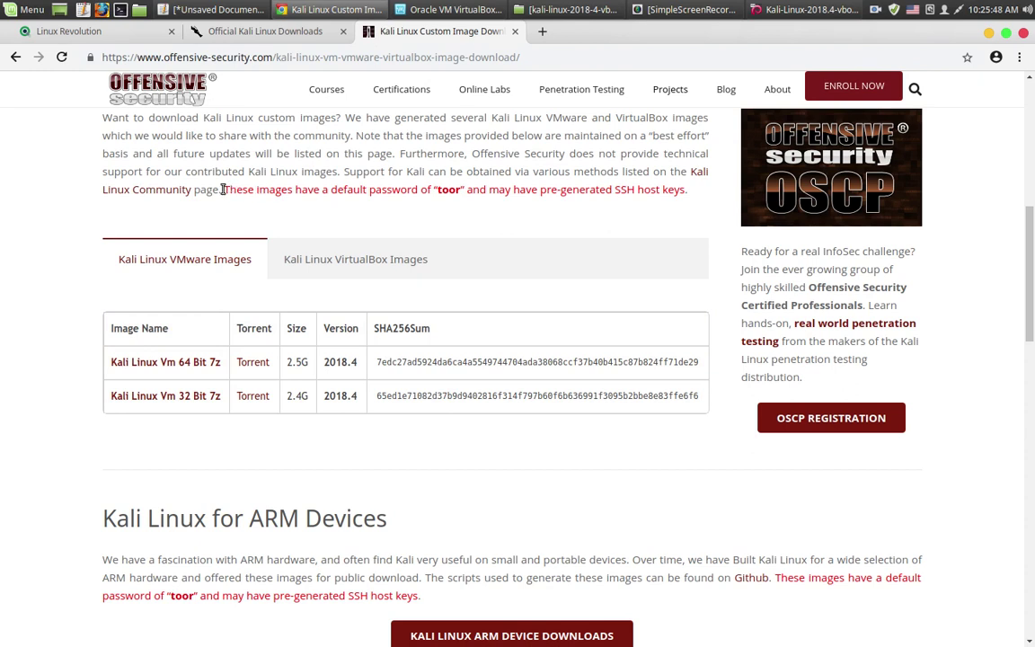
Check the default password note, then type the default root password in the Kali VM
left_click_drag(222, 190, 683, 192)
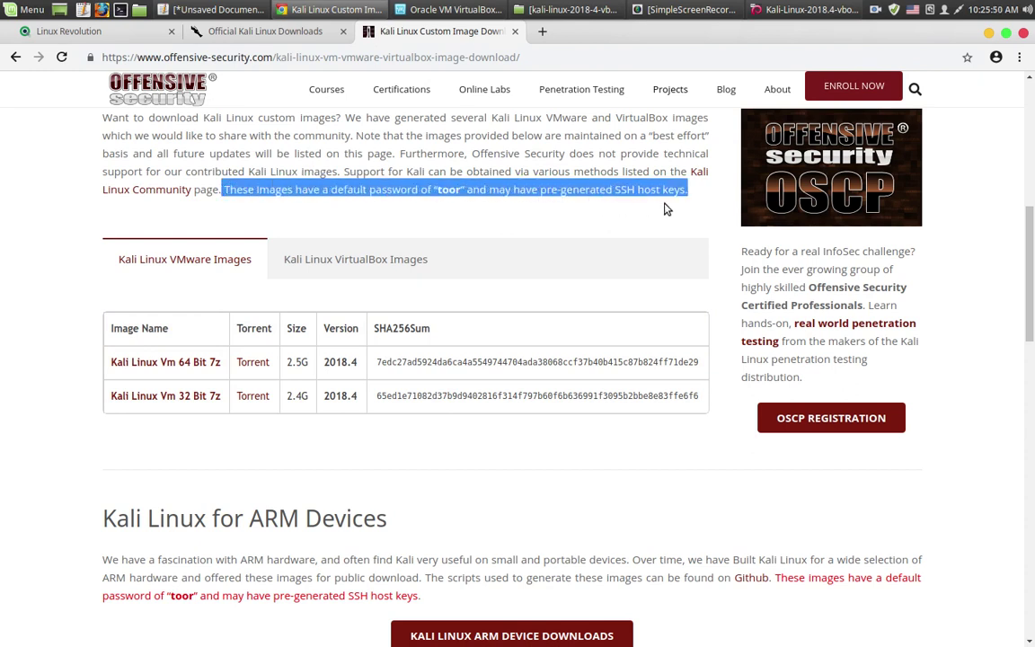
left_click(440, 192)
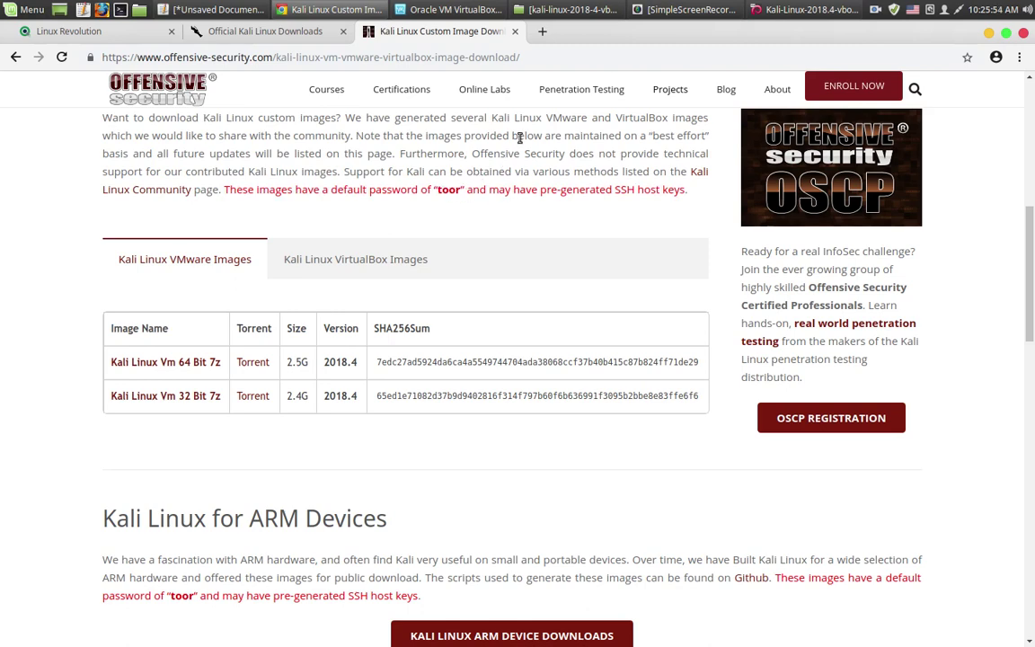
left_click(820, 9)
type("t")
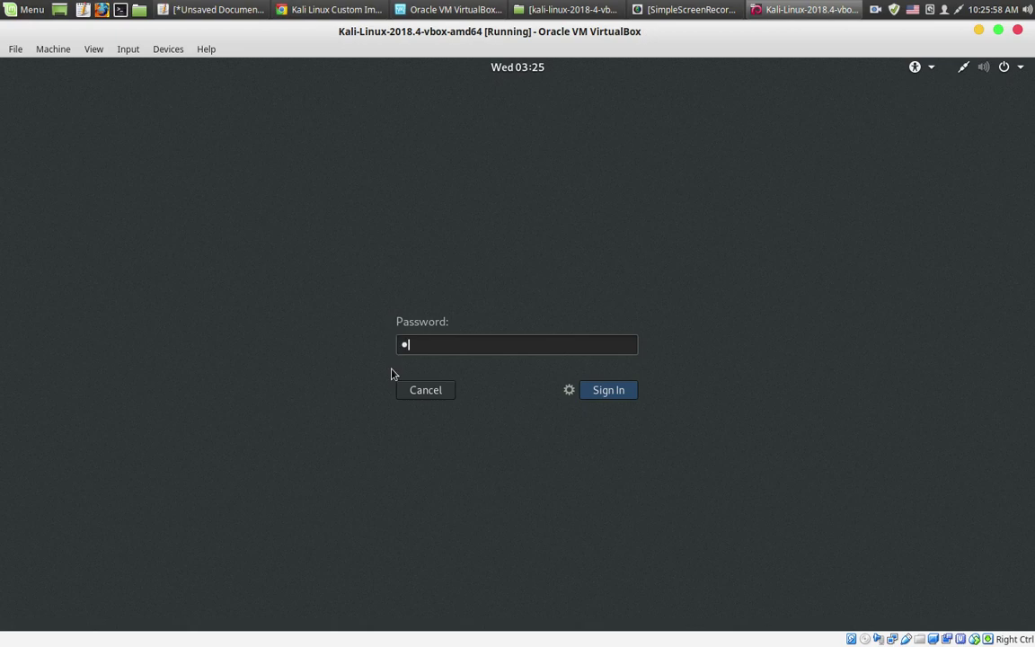
type("oor")
Submit the password to sign in to the Kali guest as root
key("Return")
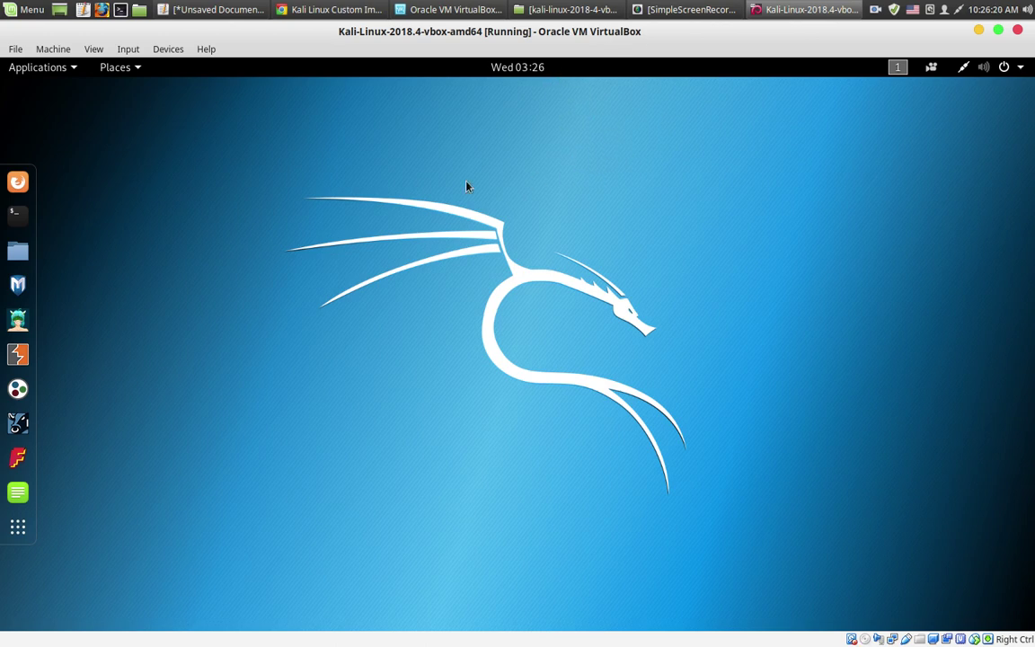
left_click(16, 533)
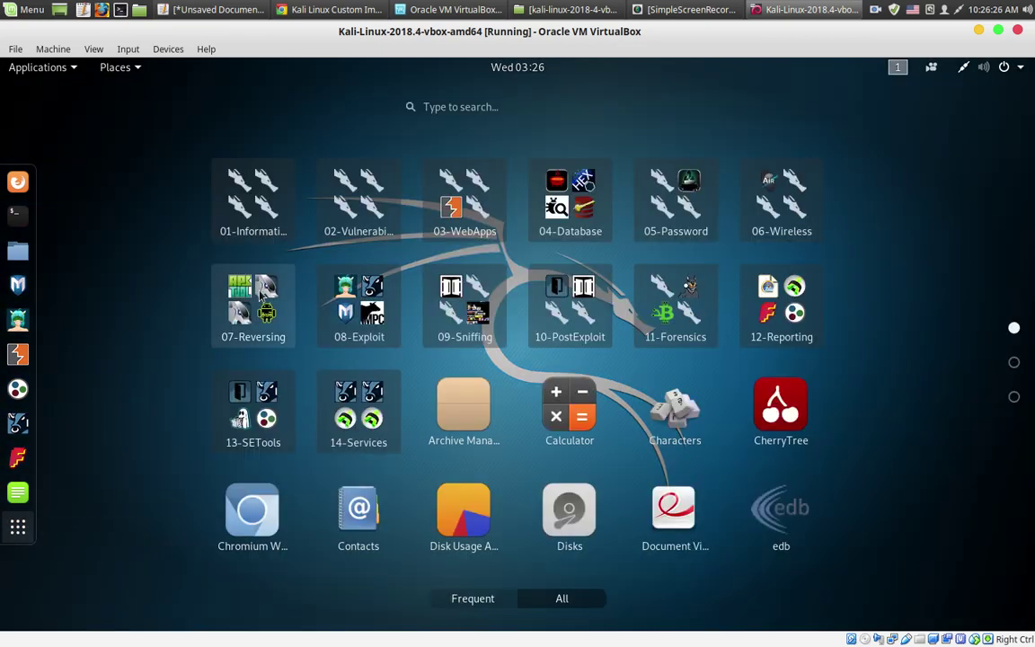
scroll(346, 363, "down", 2)
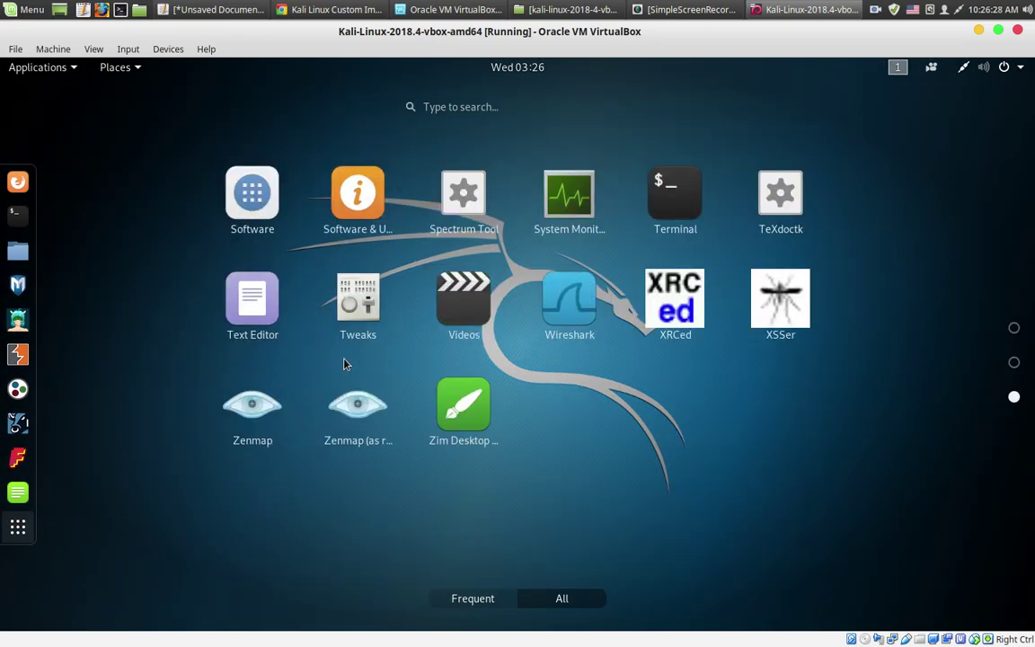
scroll(345, 364, "up", 2)
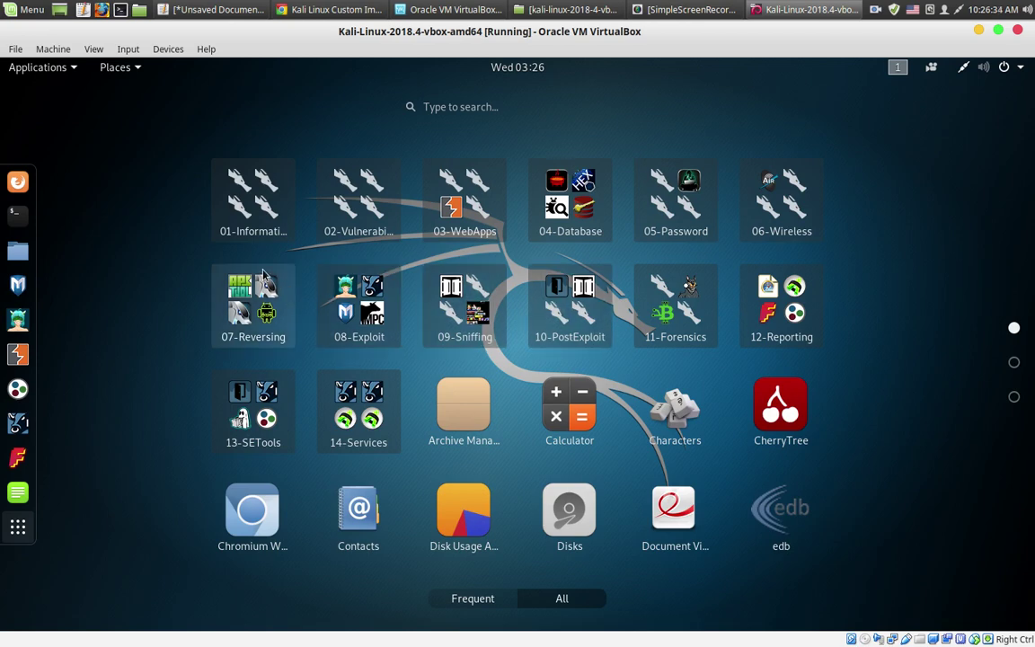
scroll(248, 270, "down", 2)
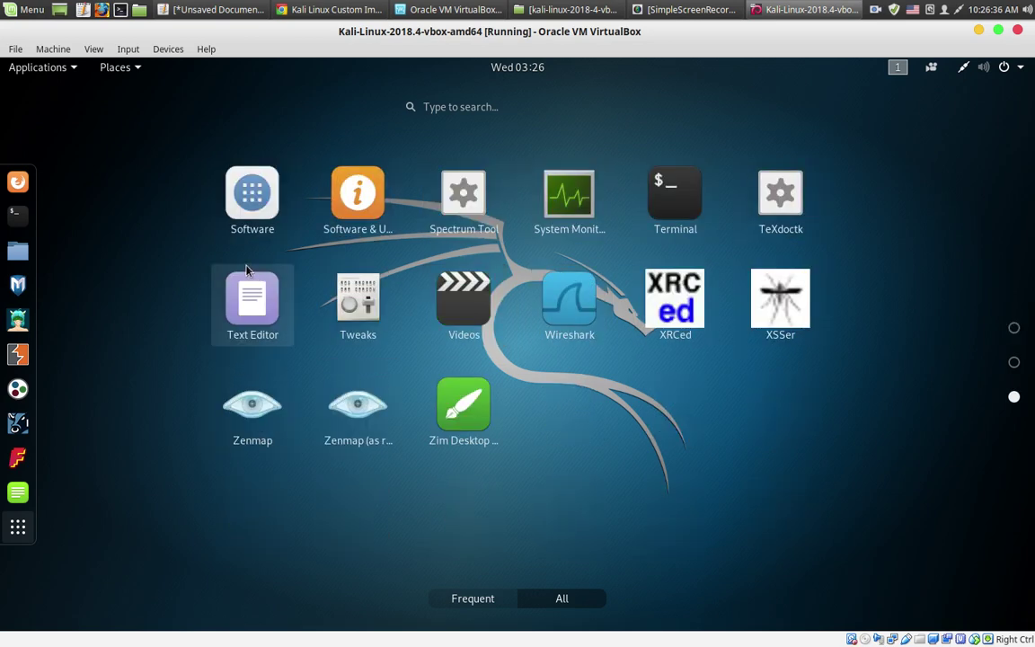
scroll(248, 269, "up", 2)
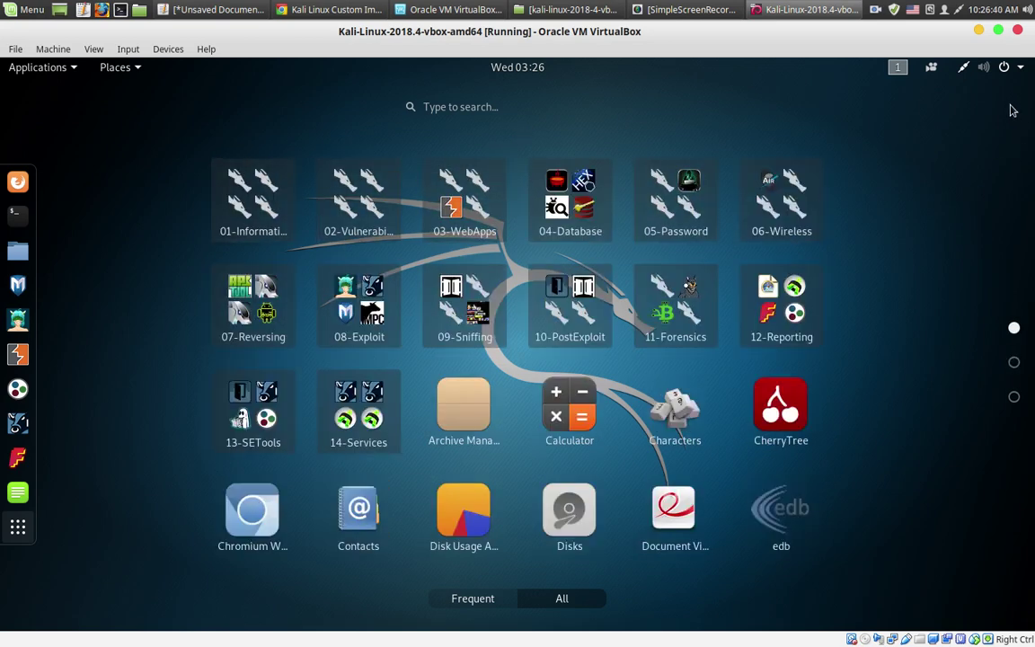
Power off the Kali guest from its top-right system menu, then minimize Chrome
left_click(15, 48)
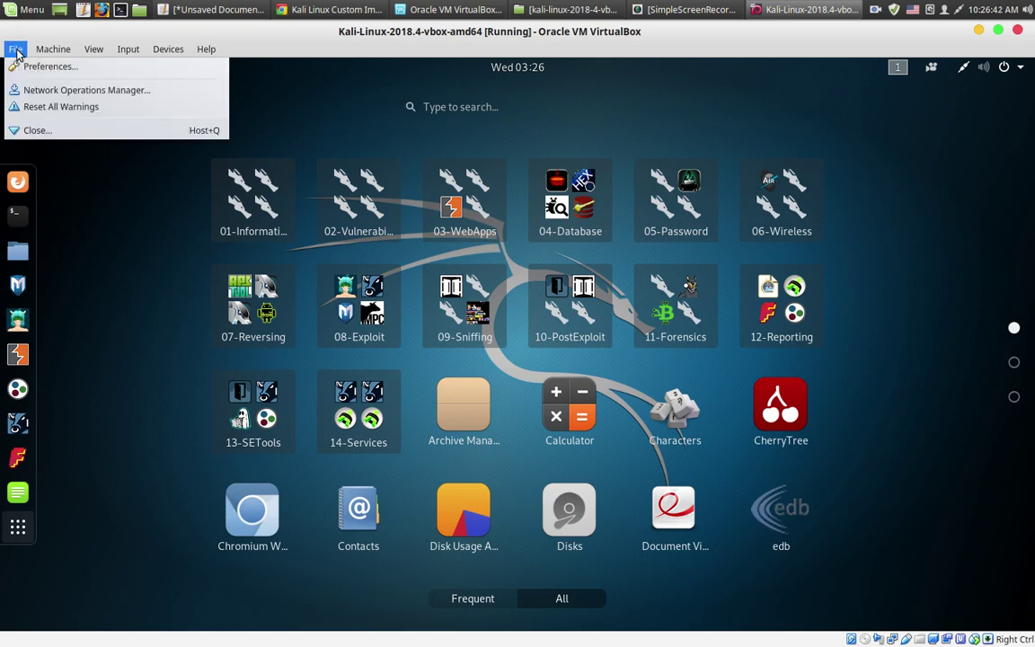
mouse_move(39, 52)
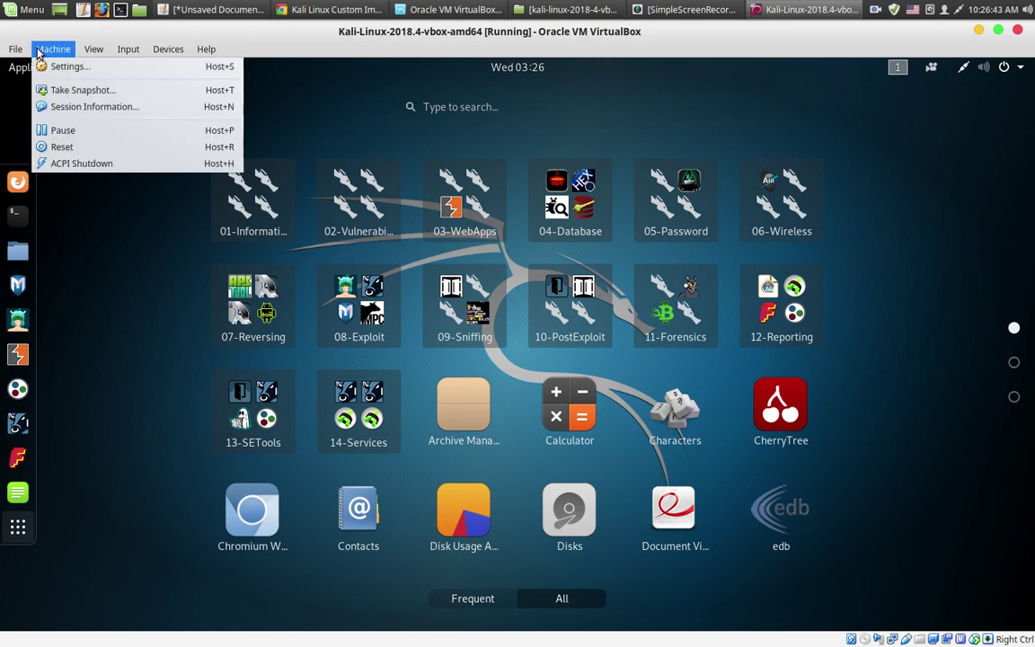
left_click(94, 293)
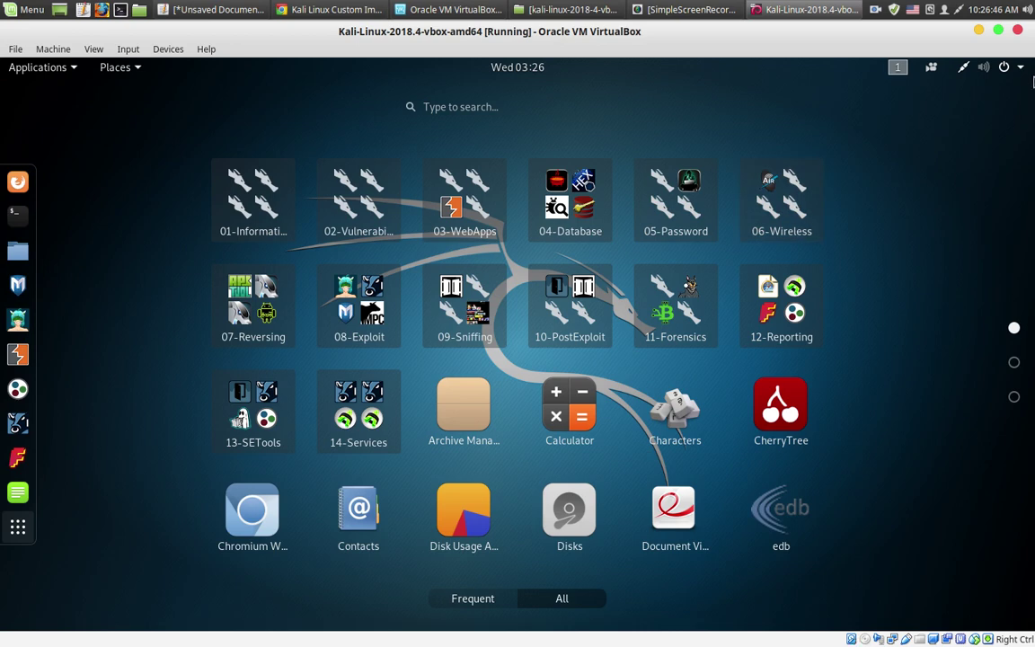
left_click(1006, 74)
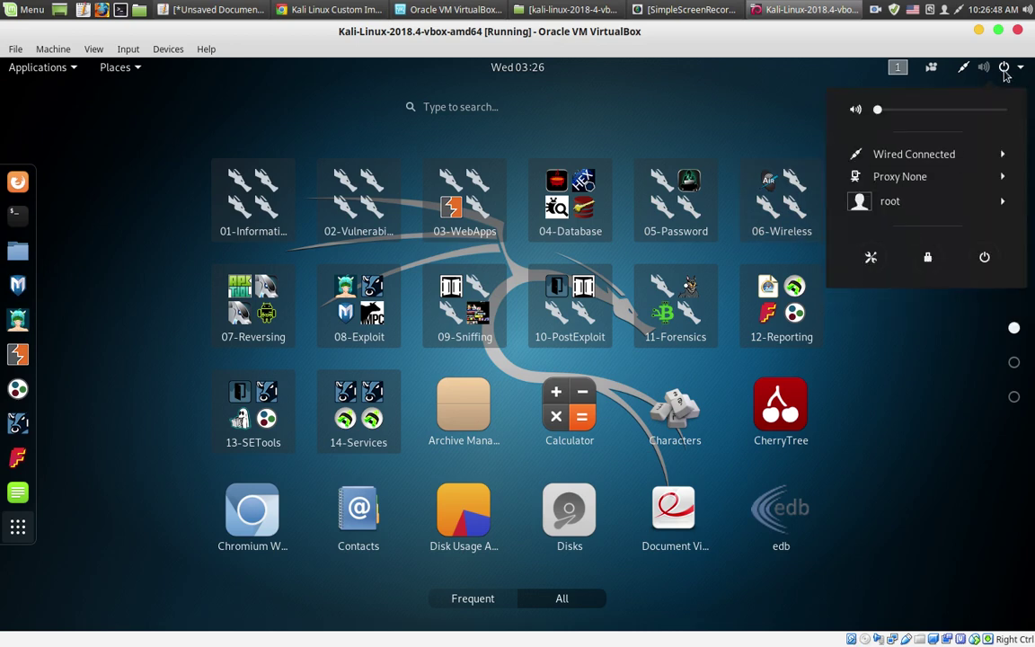
left_click(985, 258)
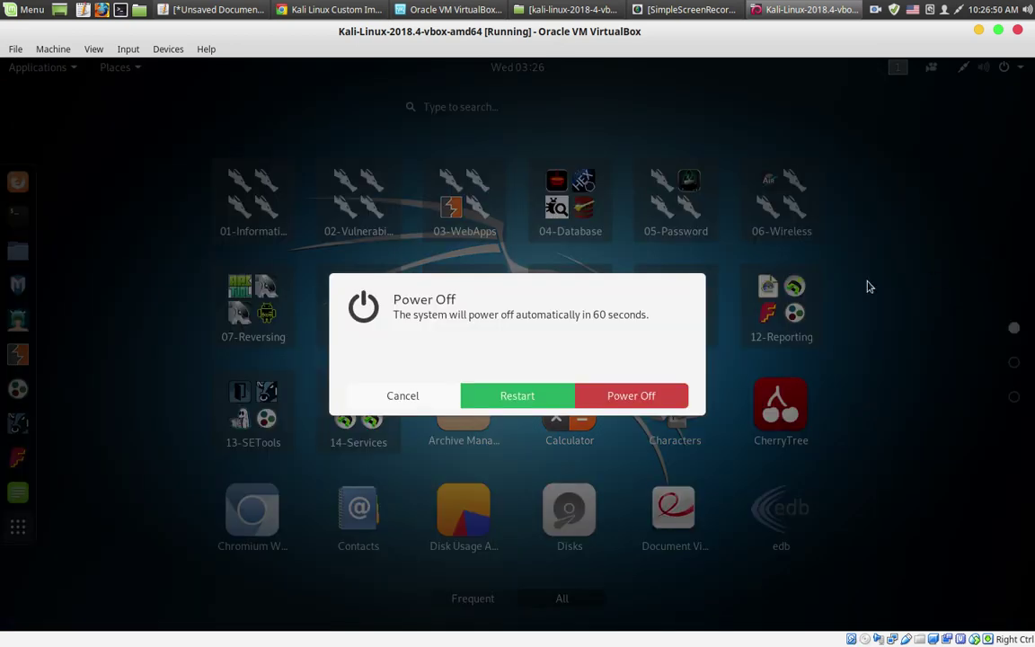
left_click(617, 397)
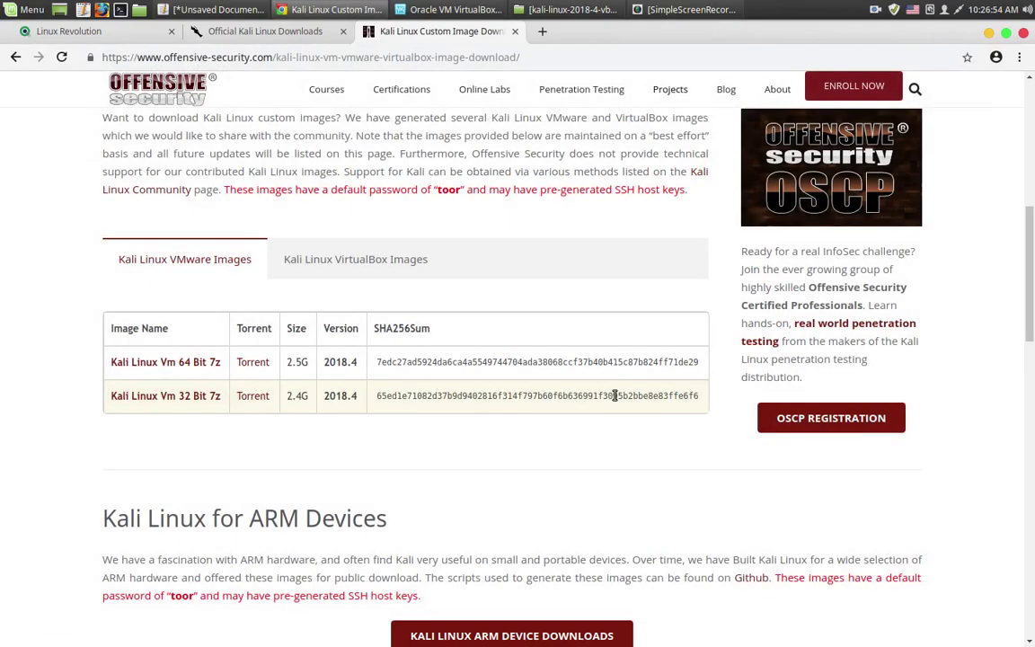
left_click(990, 33)
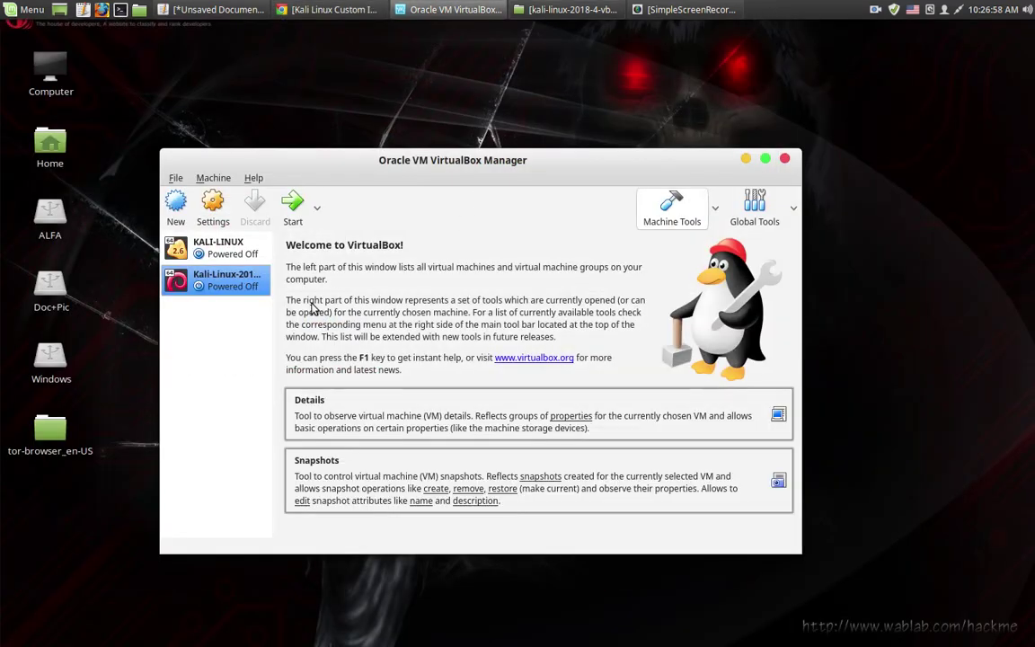
Export Kali-Linux-2018.4-vbox-amd64 as an appliance and continue to the storage settings page
left_click(175, 179)
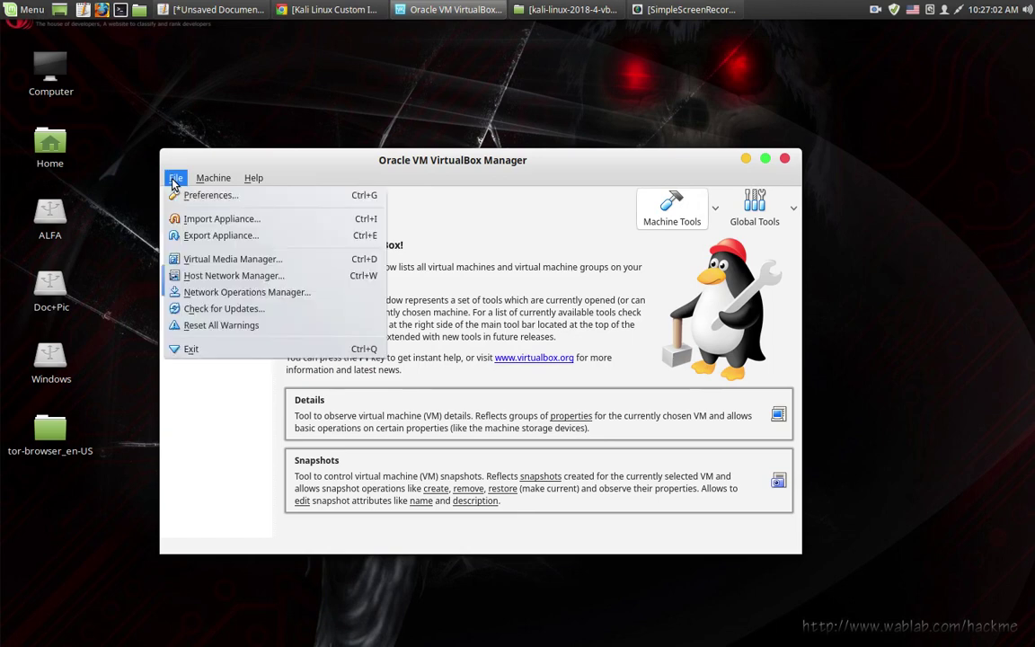
left_click(202, 331)
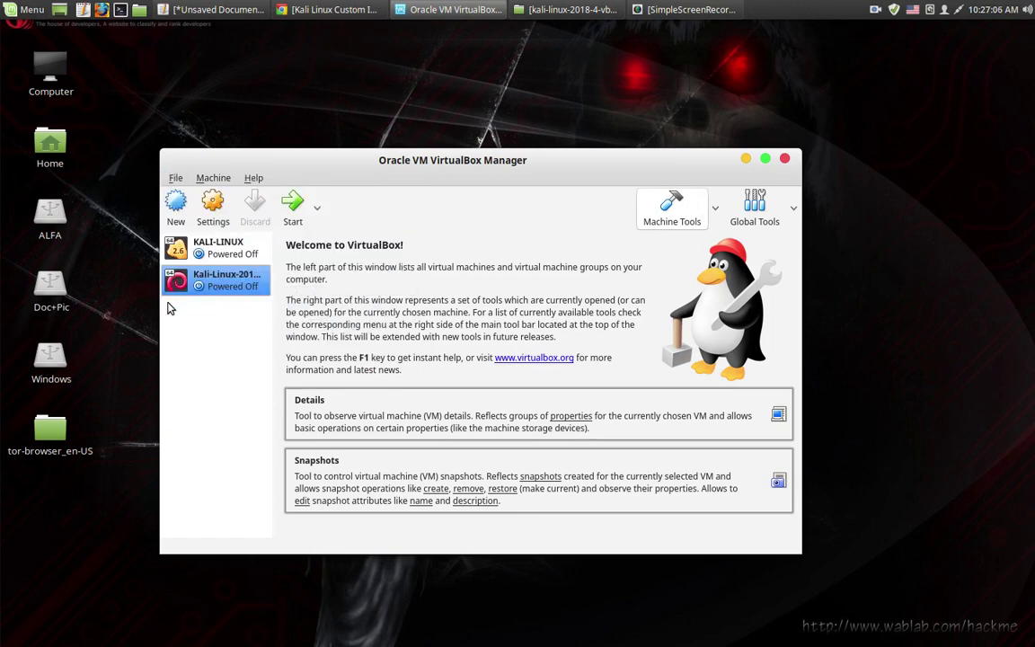
left_click(175, 180)
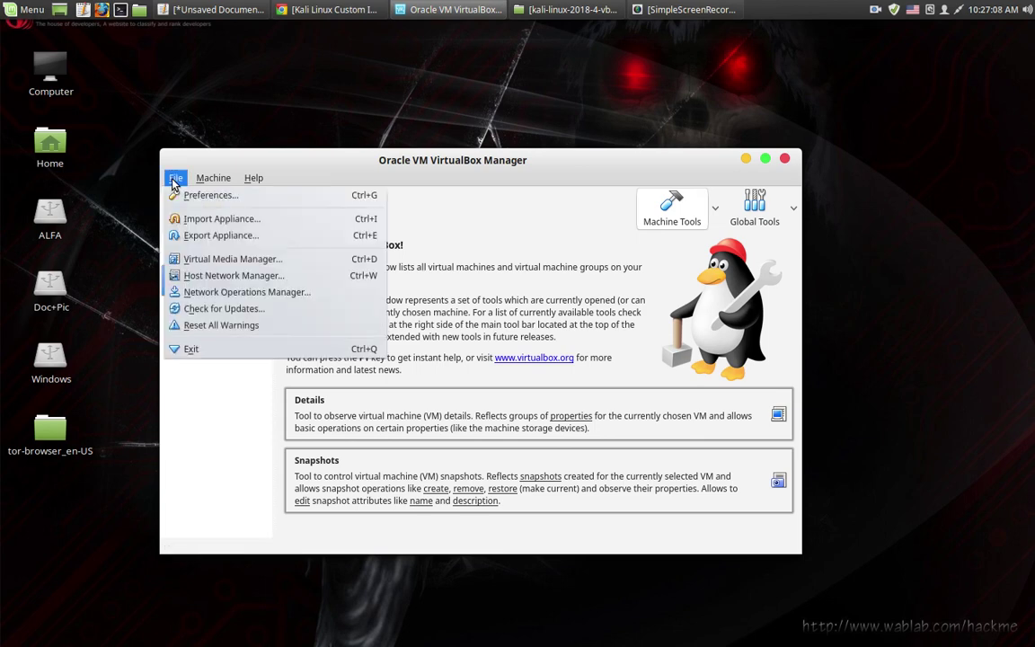
left_click(247, 237)
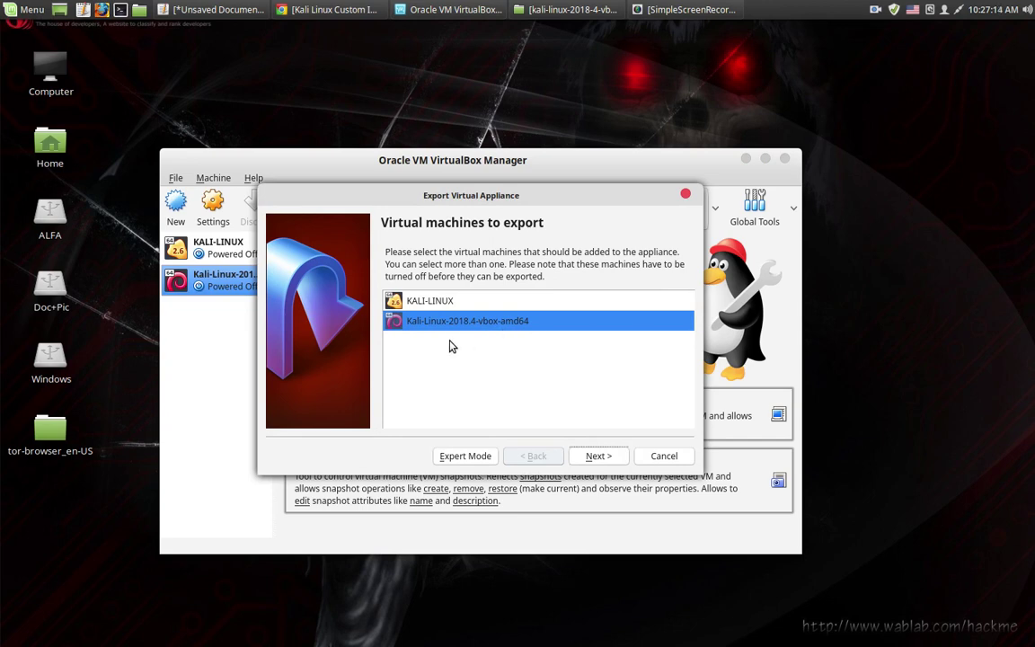
left_click(600, 457)
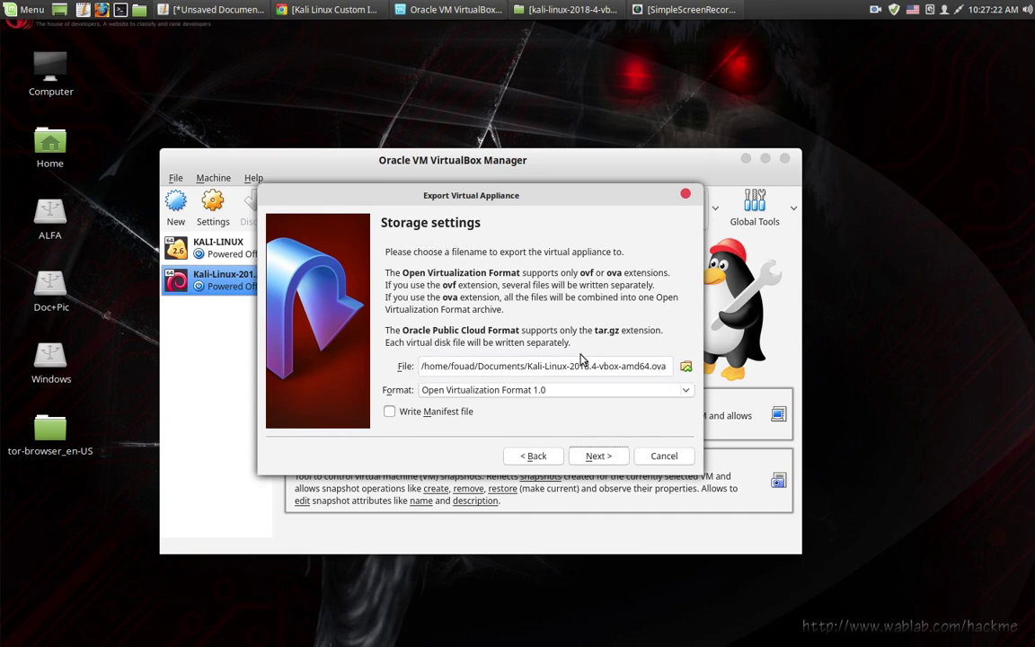
Set the export file to My-Kali.ova in the Desktop folder and continue to appliance settings
left_click(686, 367)
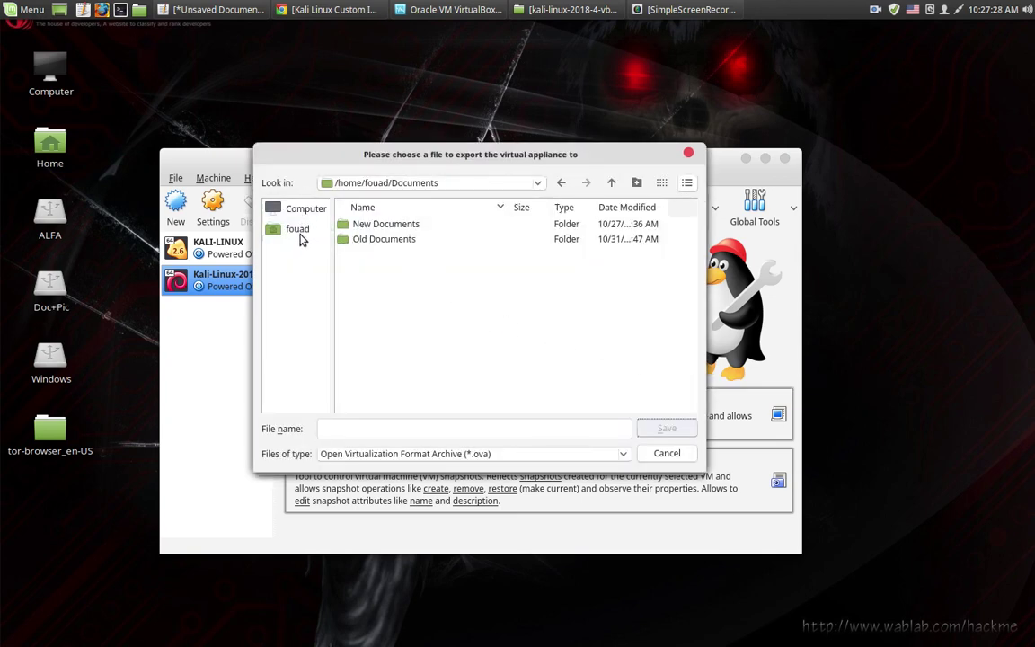
left_click(296, 230)
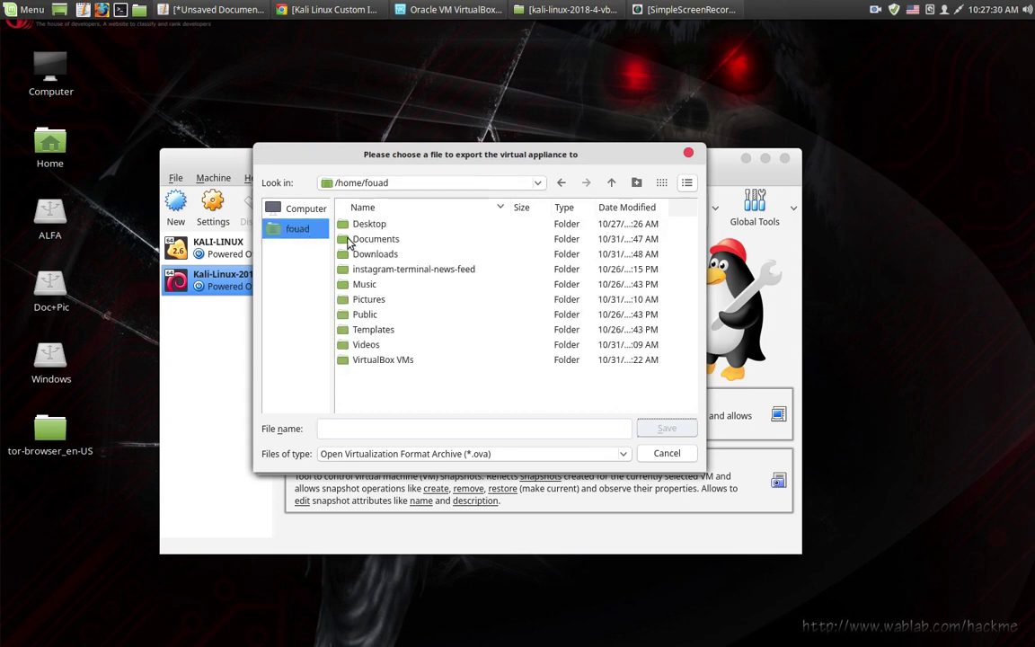
double_click(355, 223)
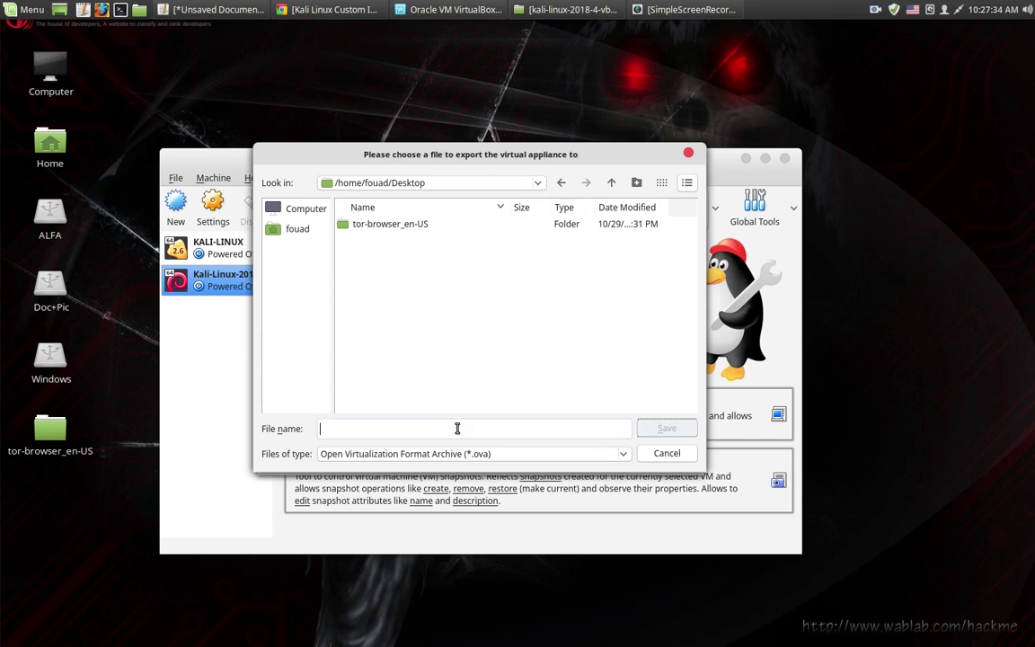
type("a")
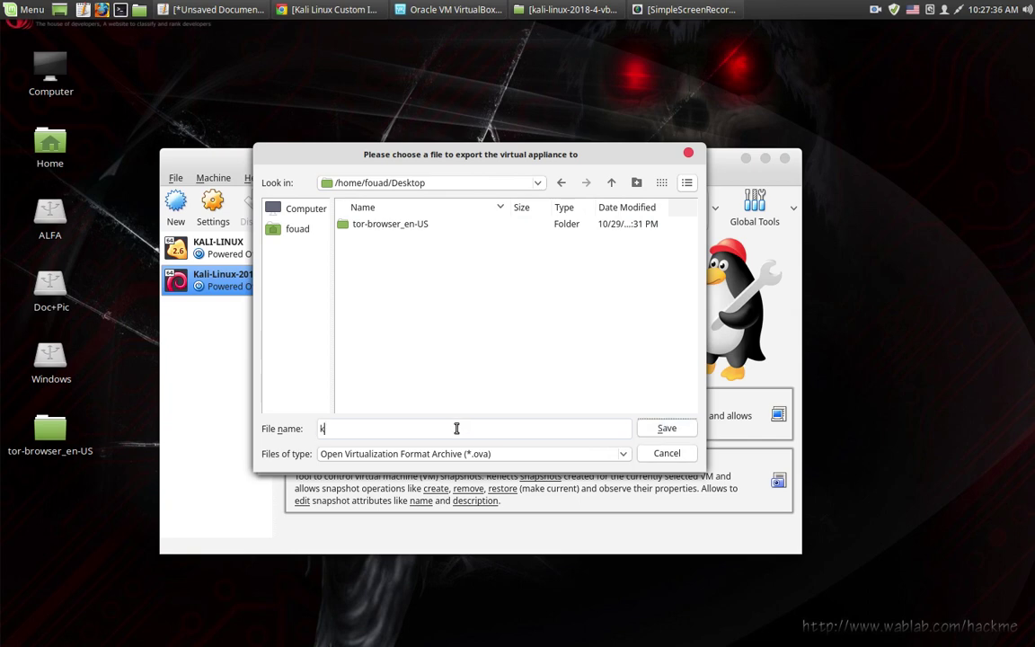
key("BackSpace")
type("My-Kali")
left_click(667, 429)
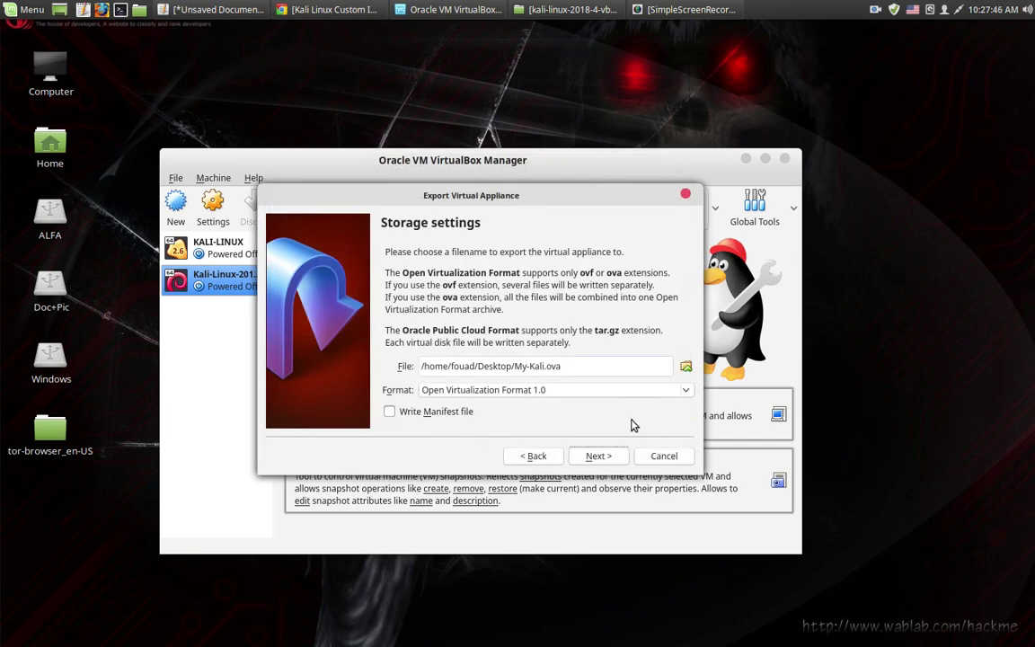
left_click(597, 456)
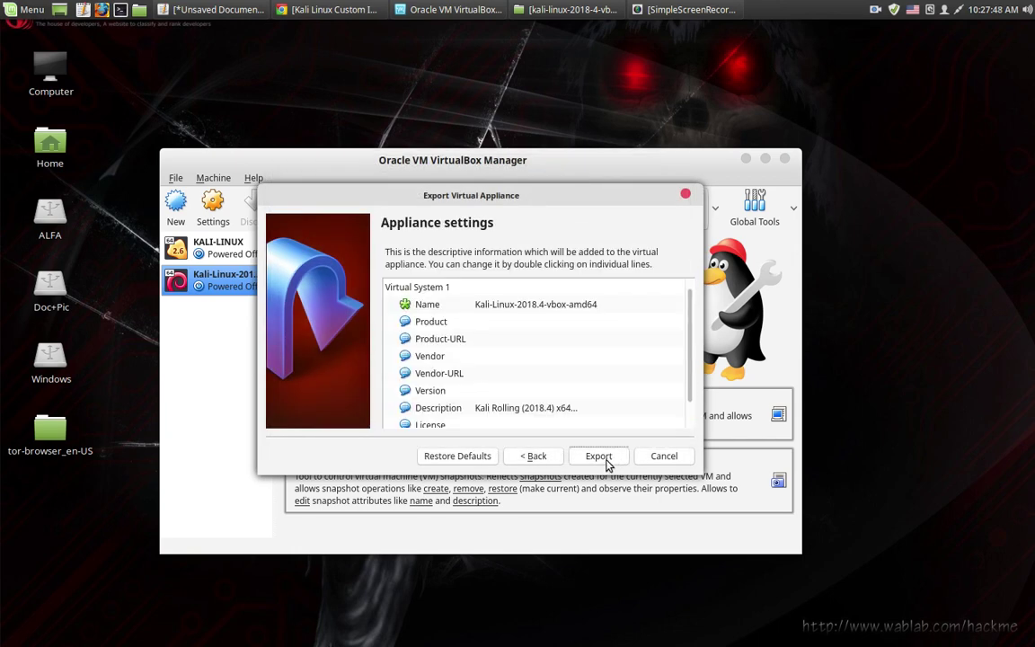
Review the Kali-Linux-2018.4-vbox-amd64 appliance settings and start exporting My-Kali.ova
left_click_drag(687, 331, 693, 359)
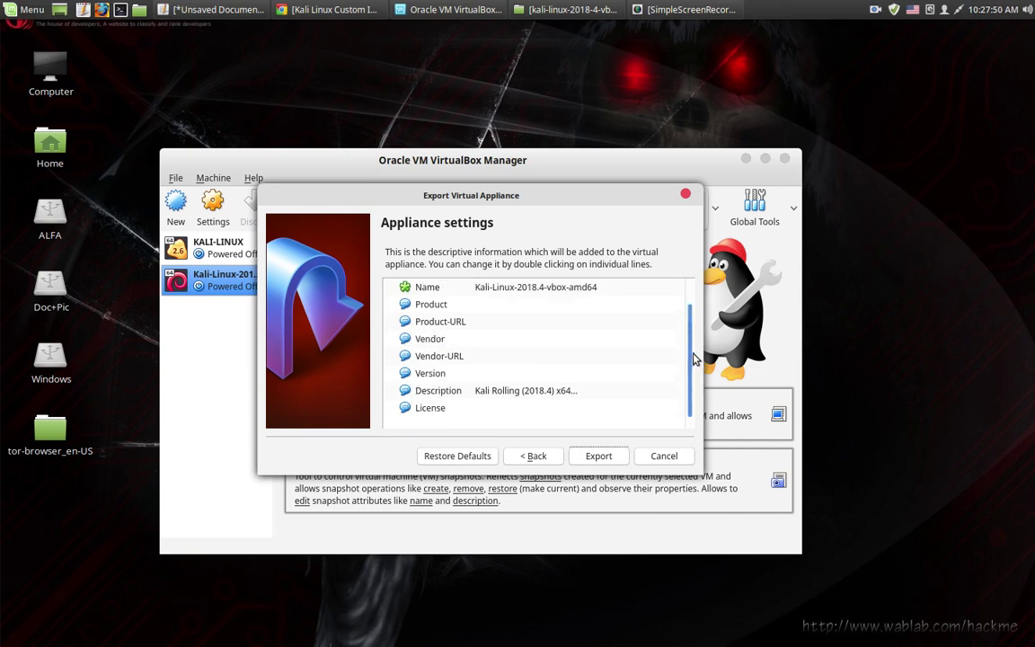
left_click(599, 457)
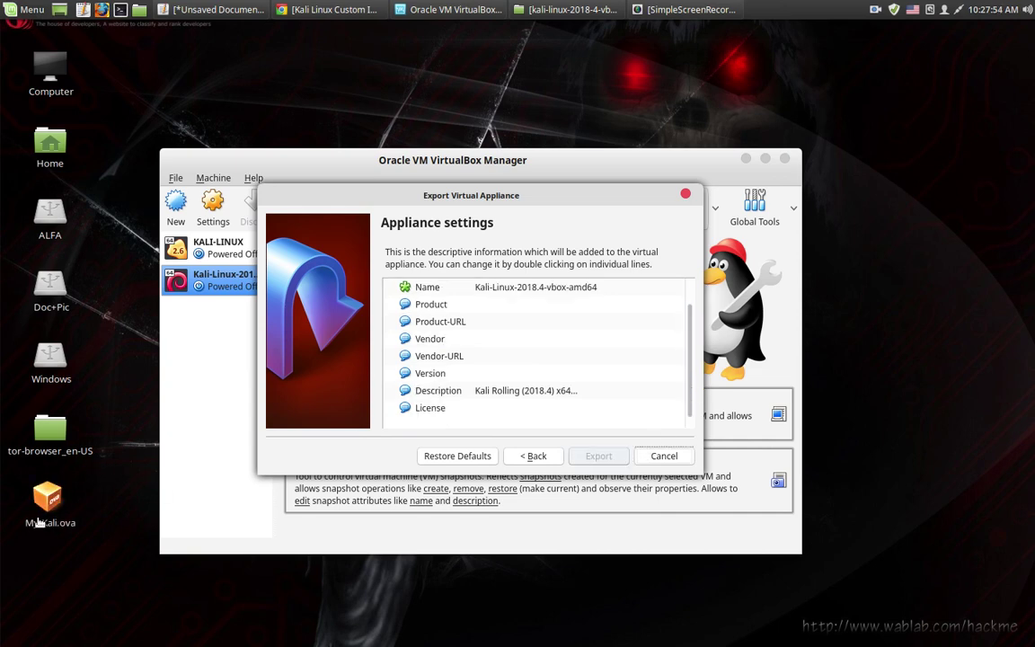